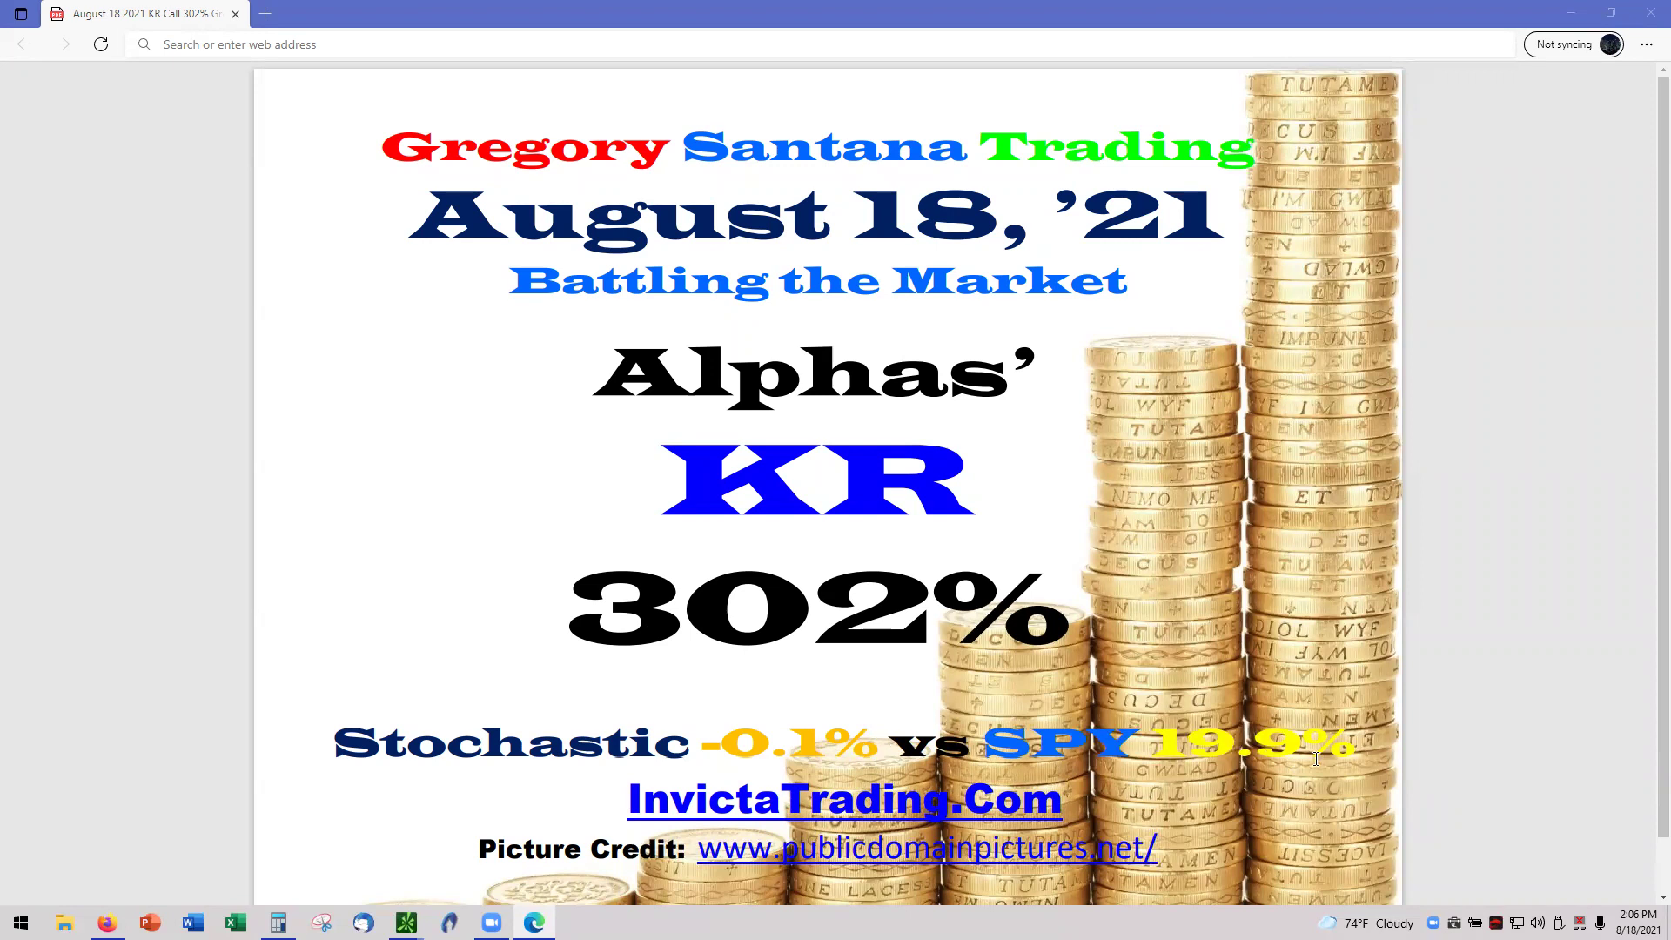
- Minimize the title PDF and check the last Calculator result over the SPY quote page
click(1570, 14)
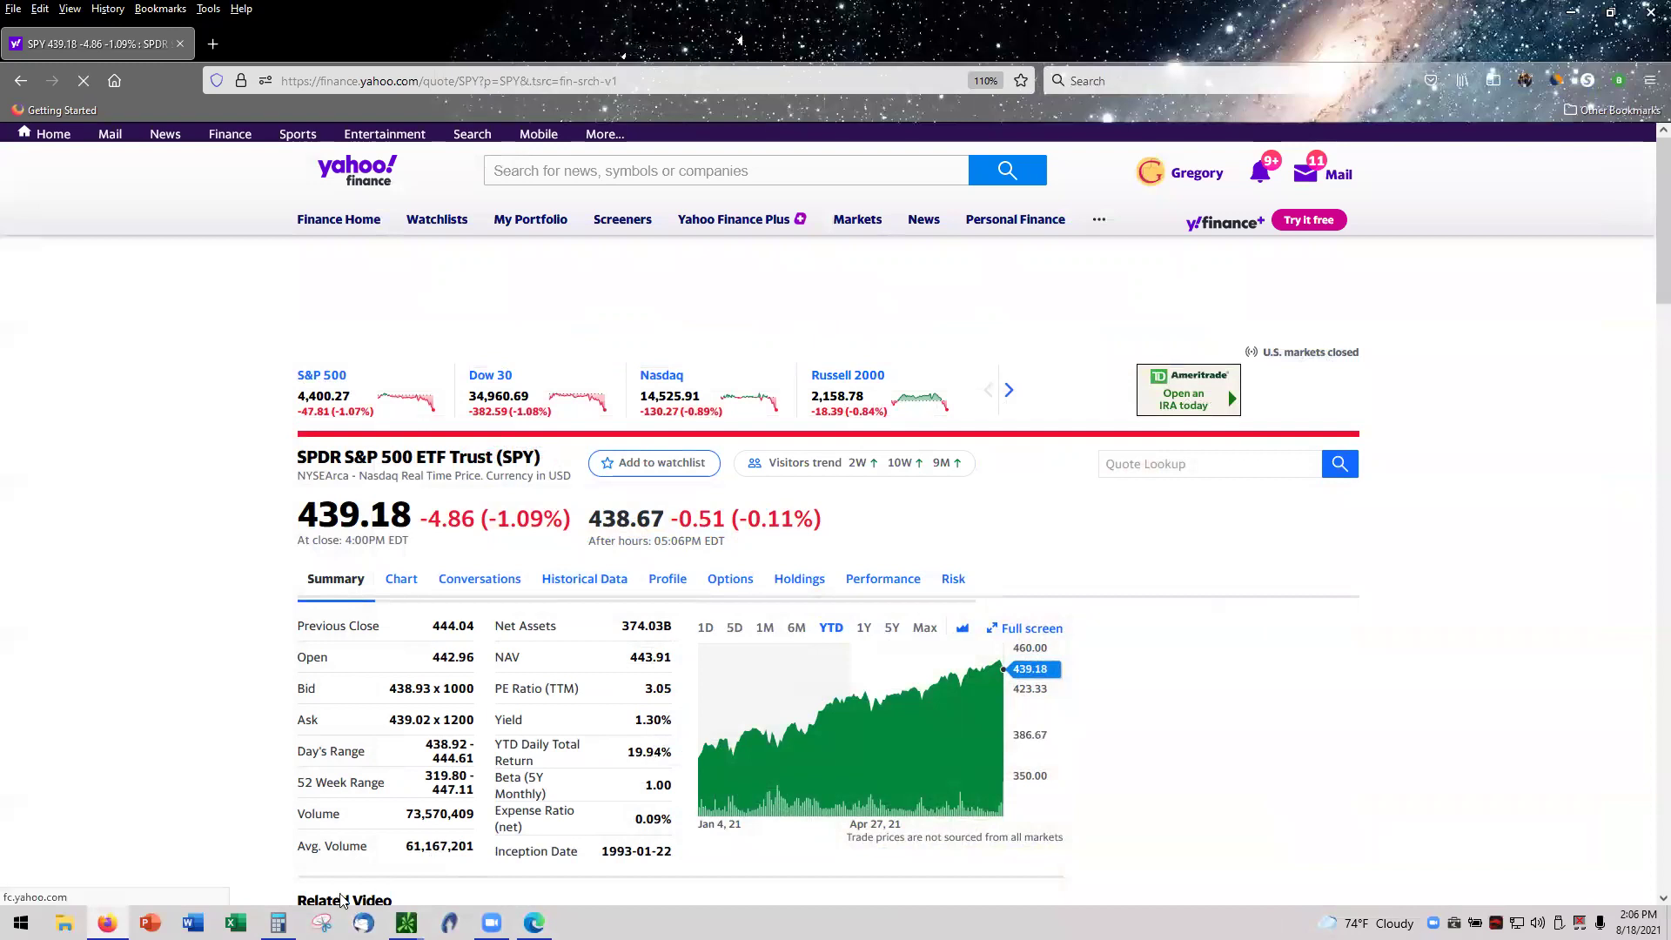
click(277, 922)
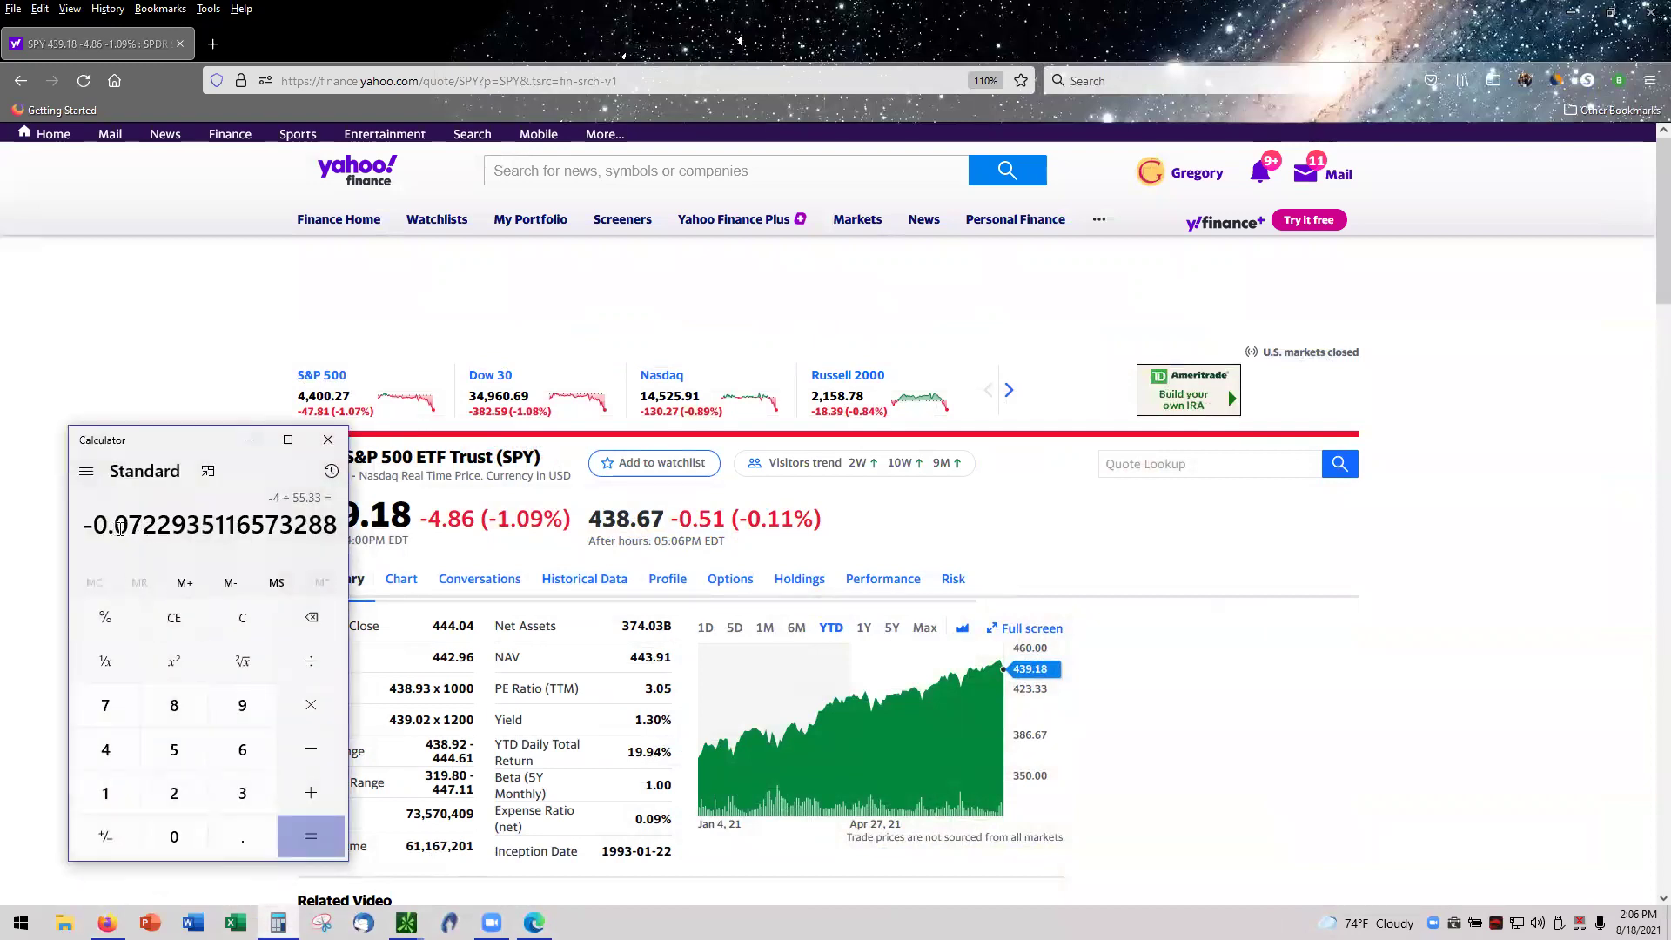
click(244, 441)
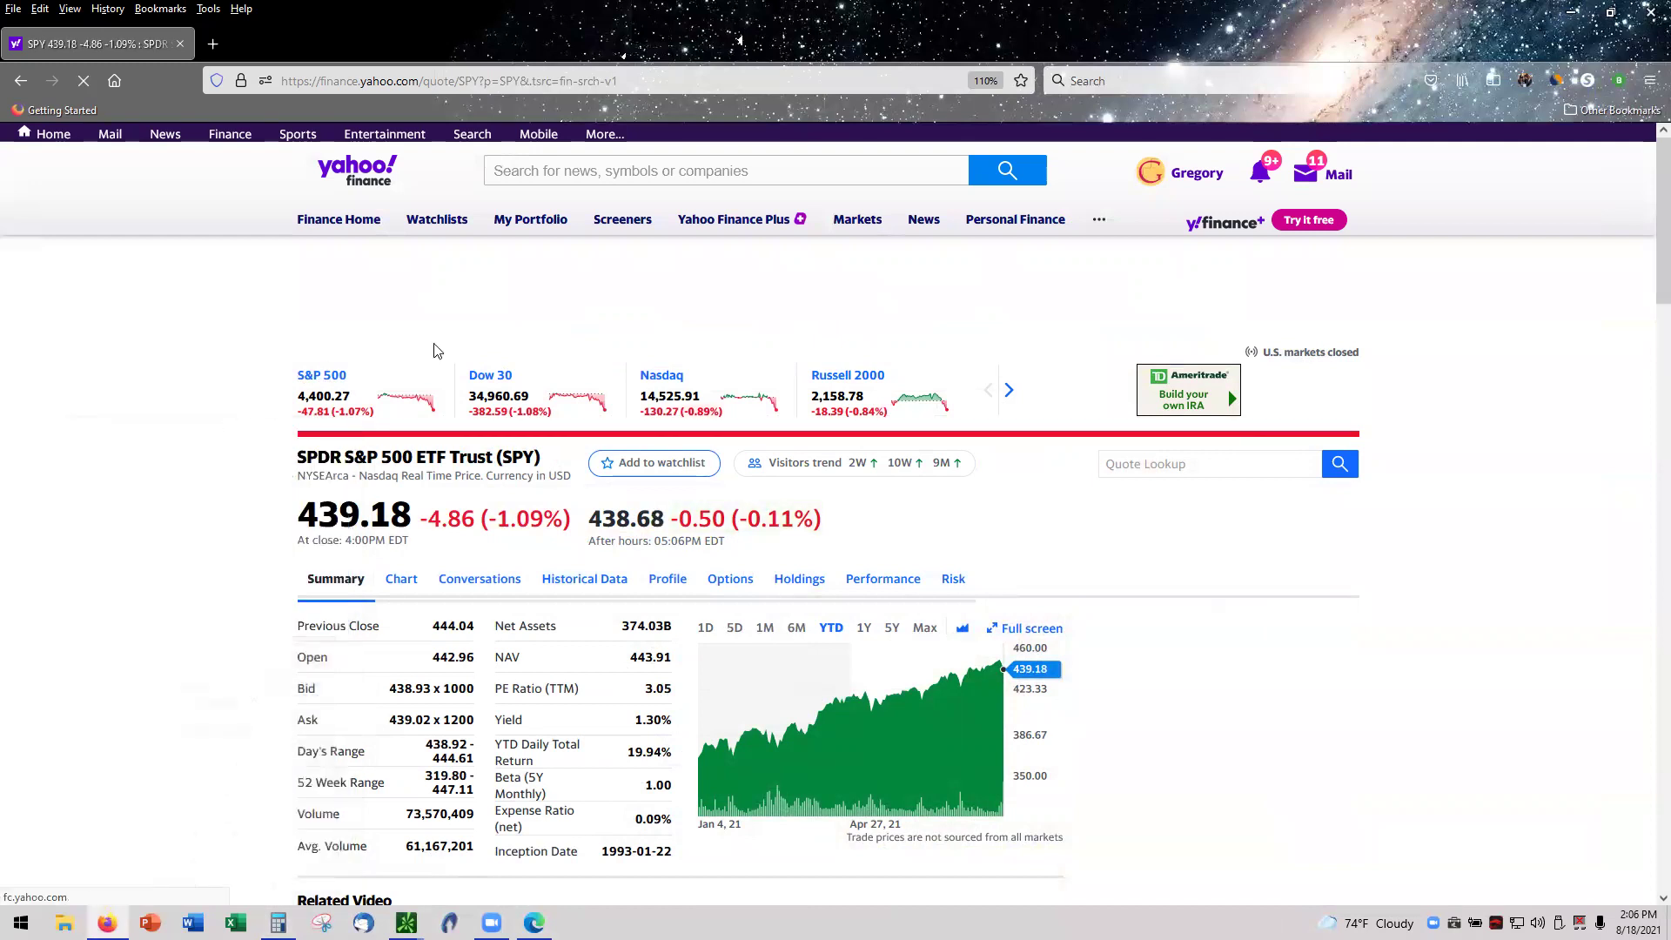
- Minimize the browser and bring the KR daily chart forward in thinkorswim to examine its latest candles and reward-ratio levels
click(1574, 14)
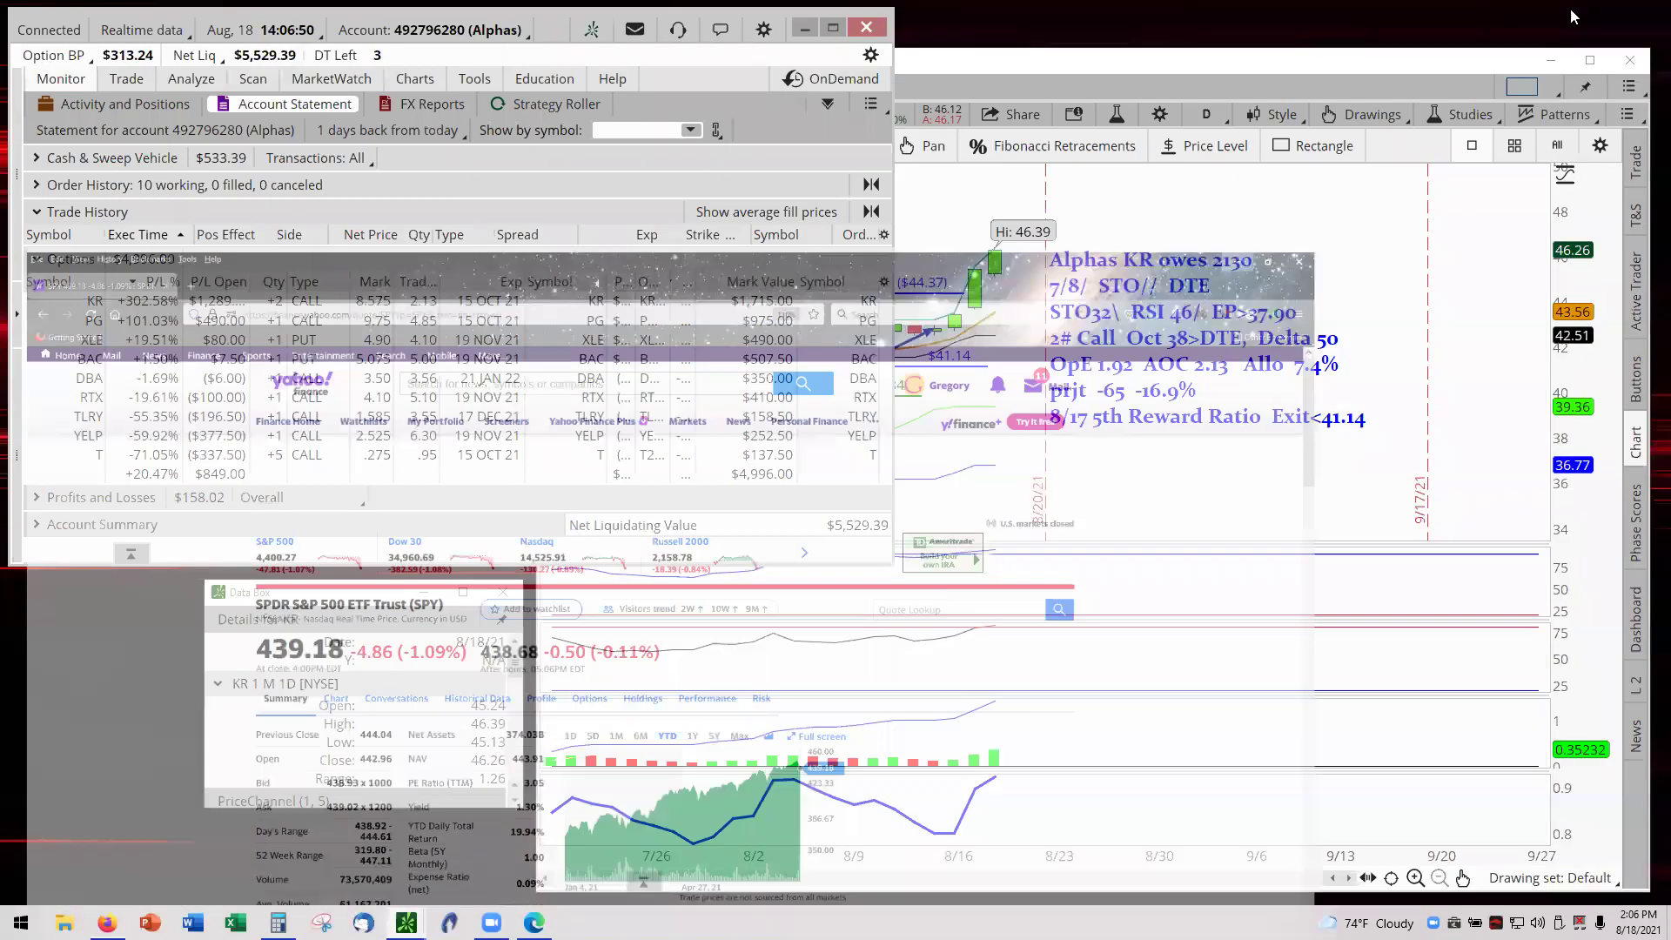
click(1177, 208)
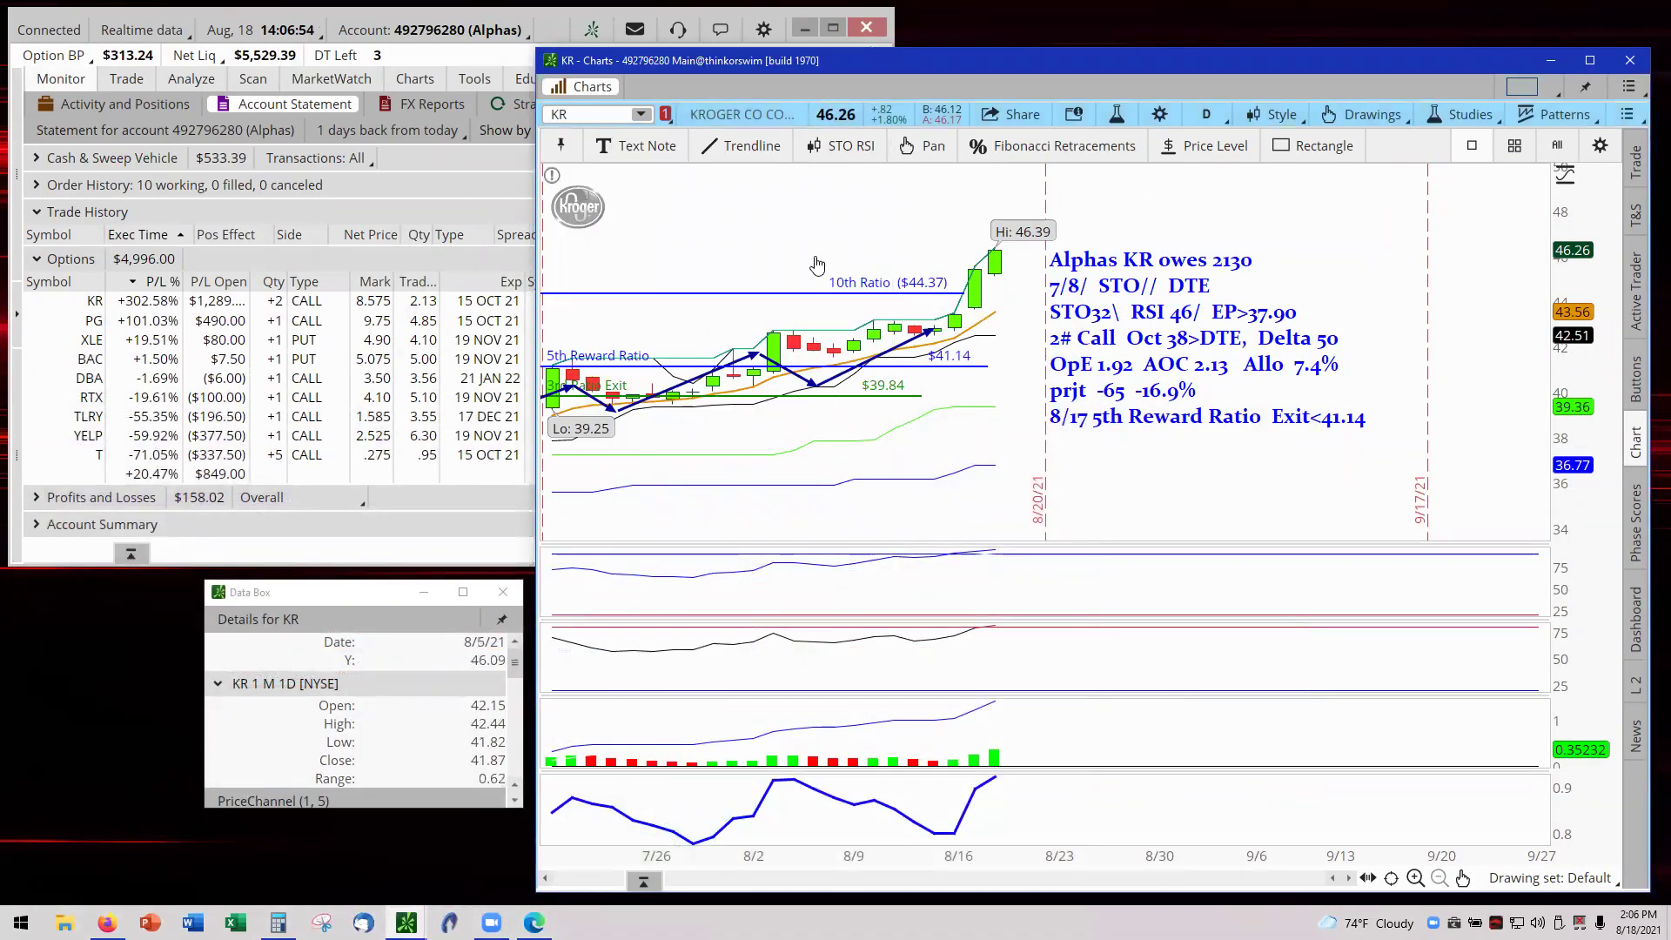
mouse_move(838, 383)
mouse_move(977, 350)
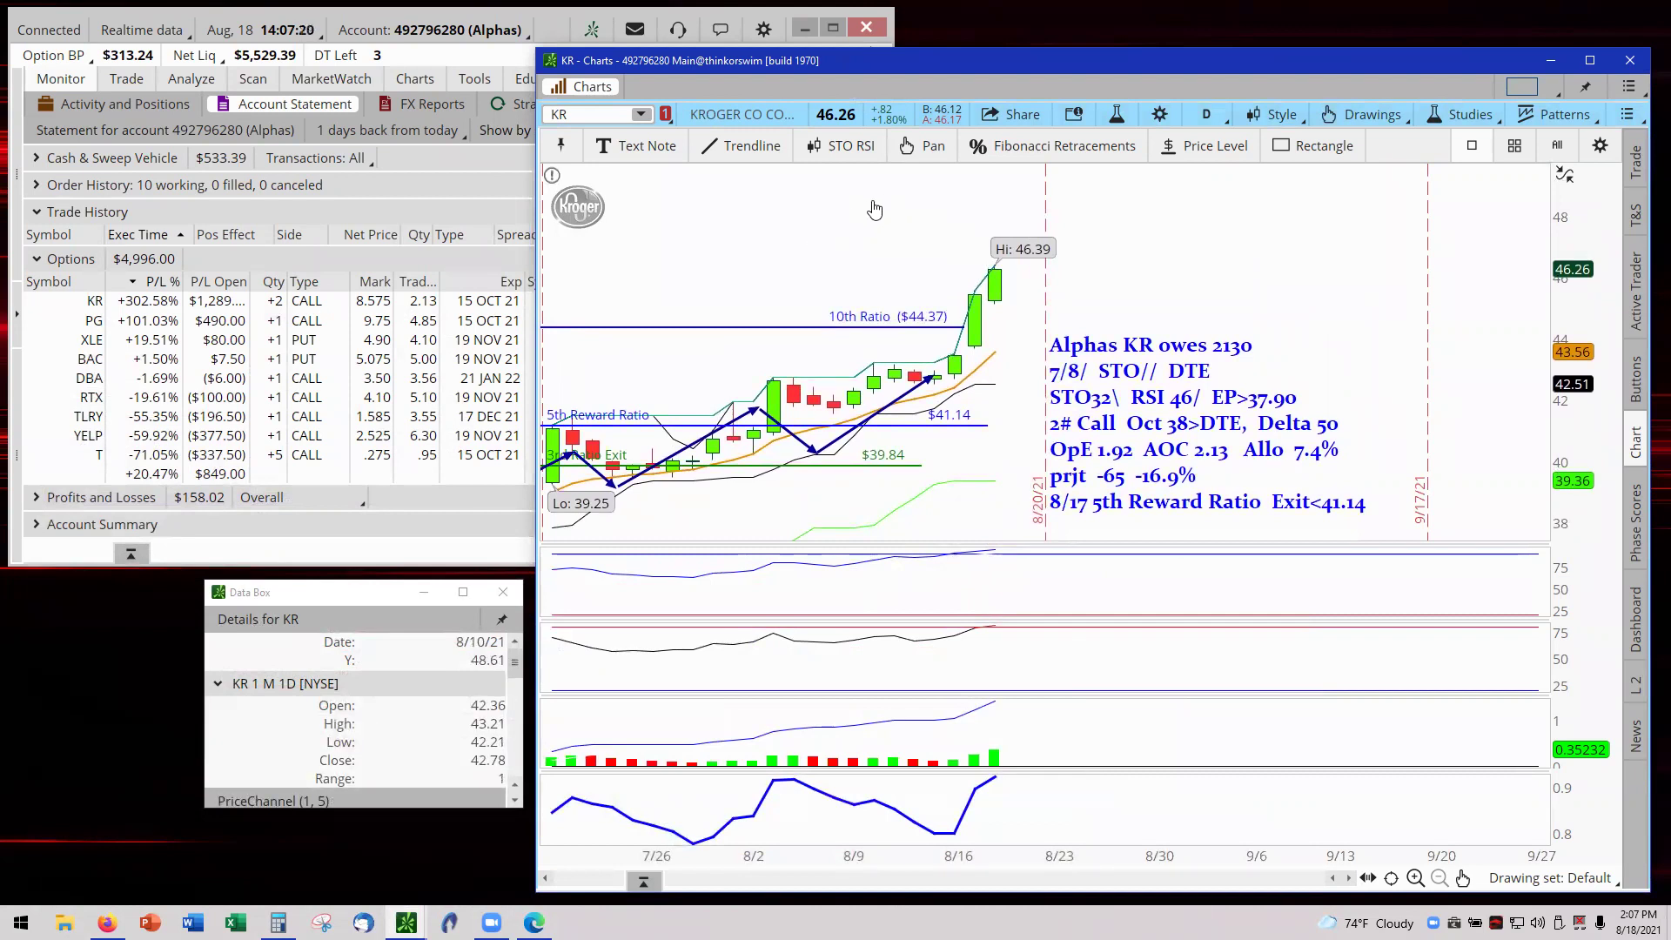
mouse_move(925, 393)
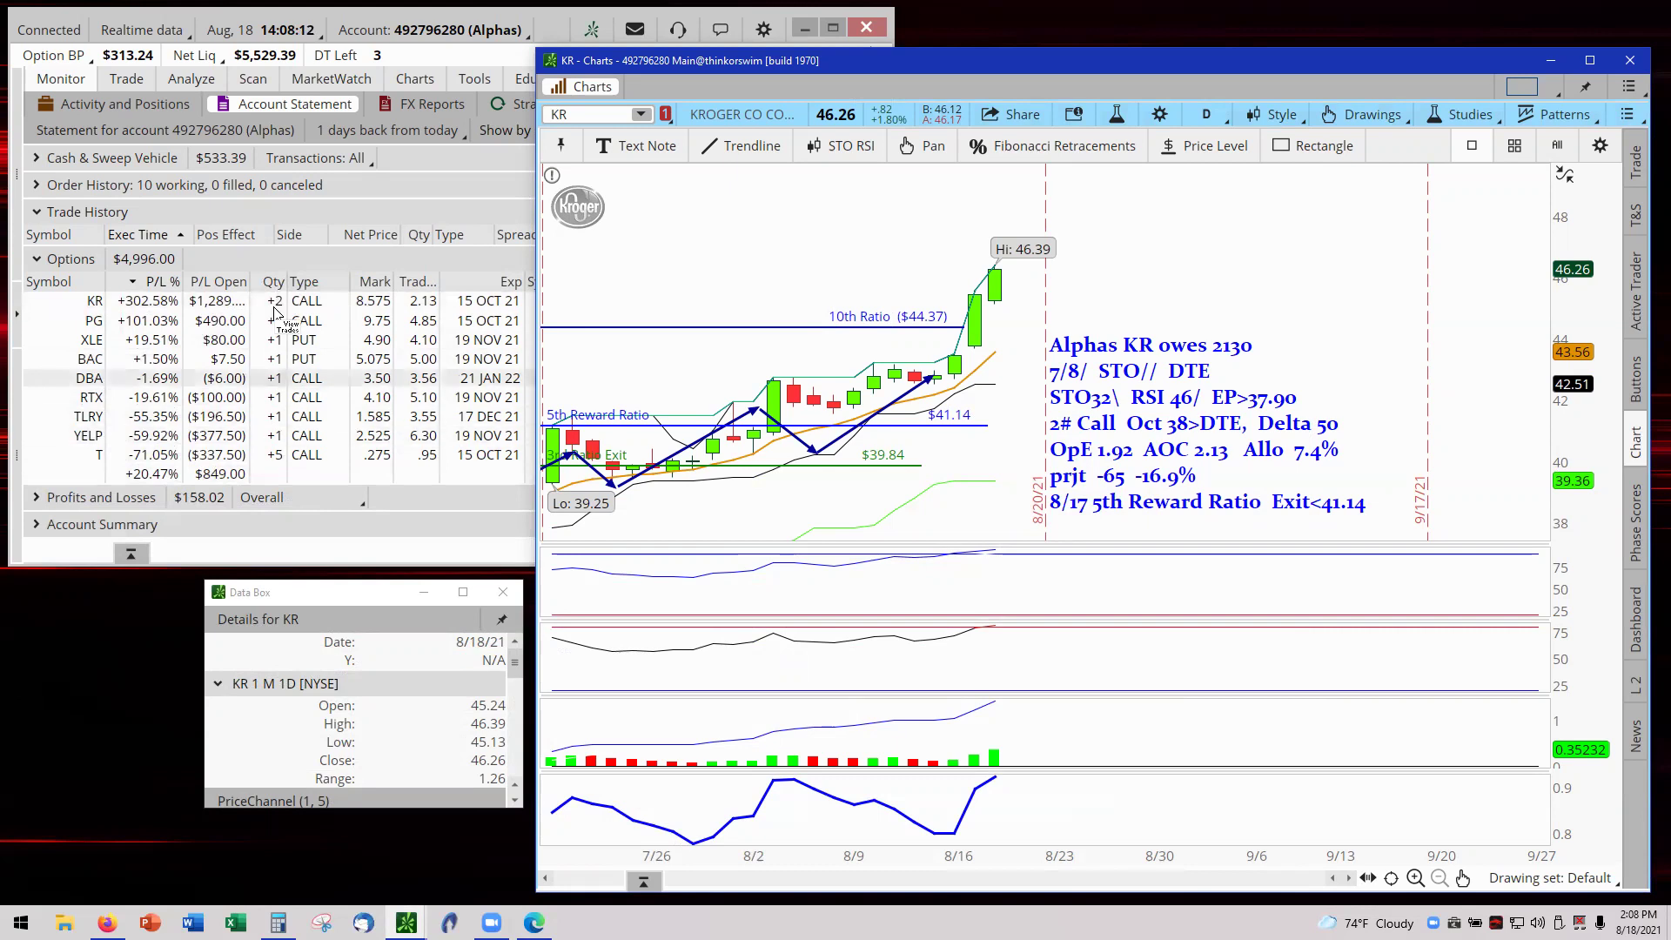
- Widen the P/L Open column in the account statement's options list and bring the KR chart back to the front
drag(253, 281, 260, 279)
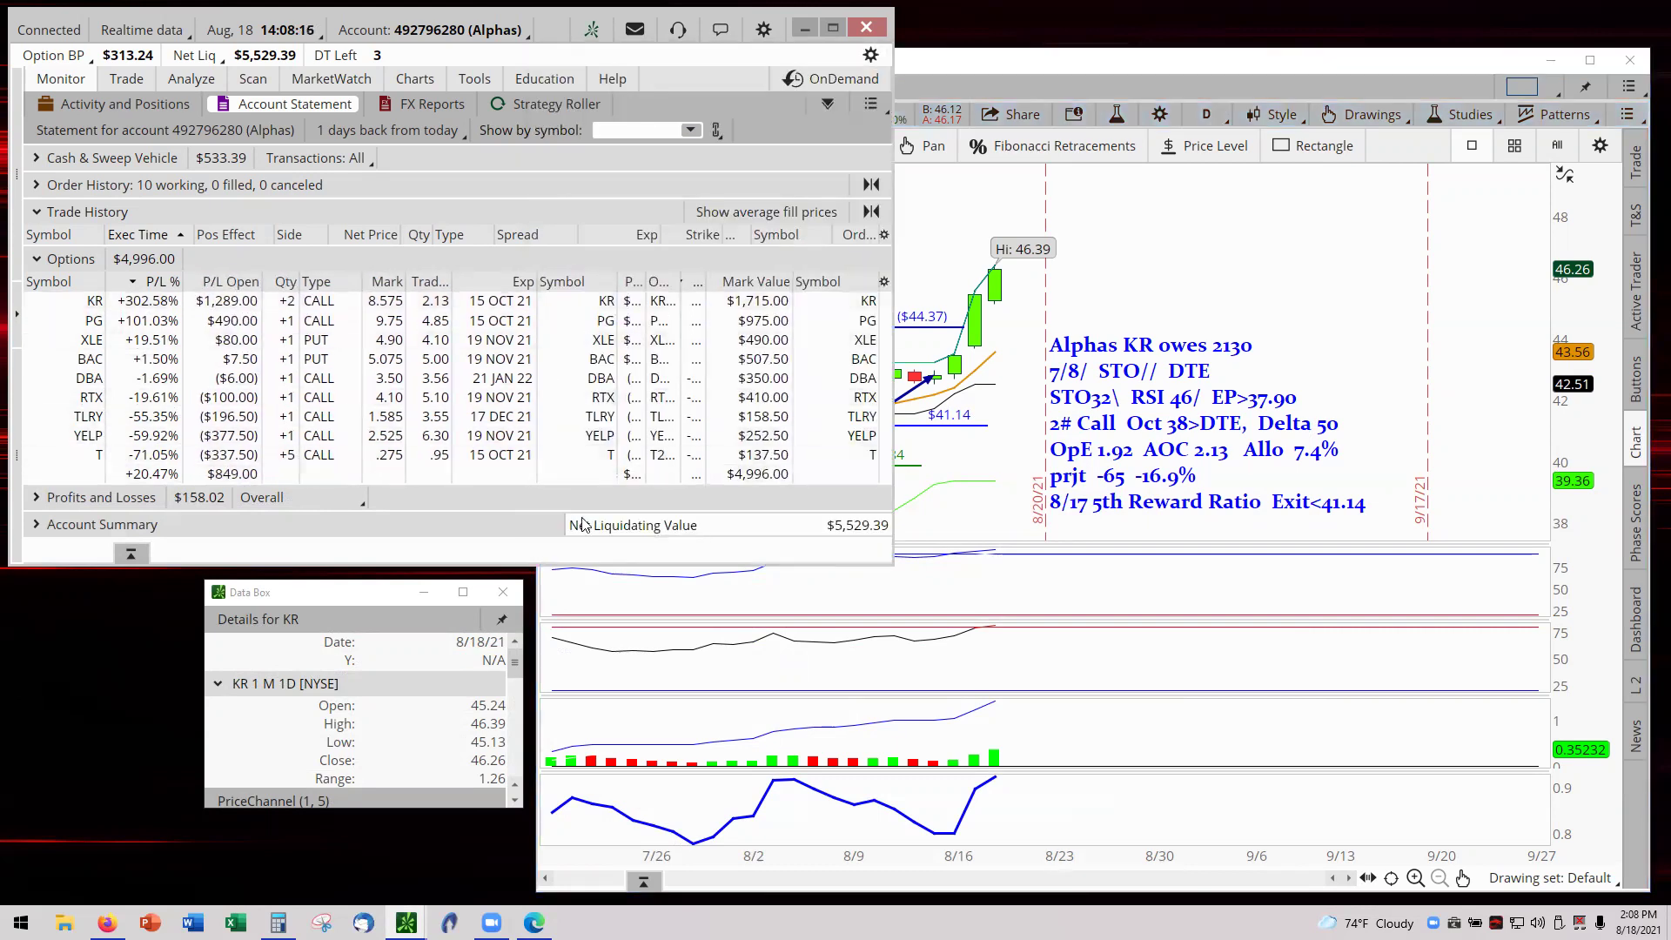
click(963, 212)
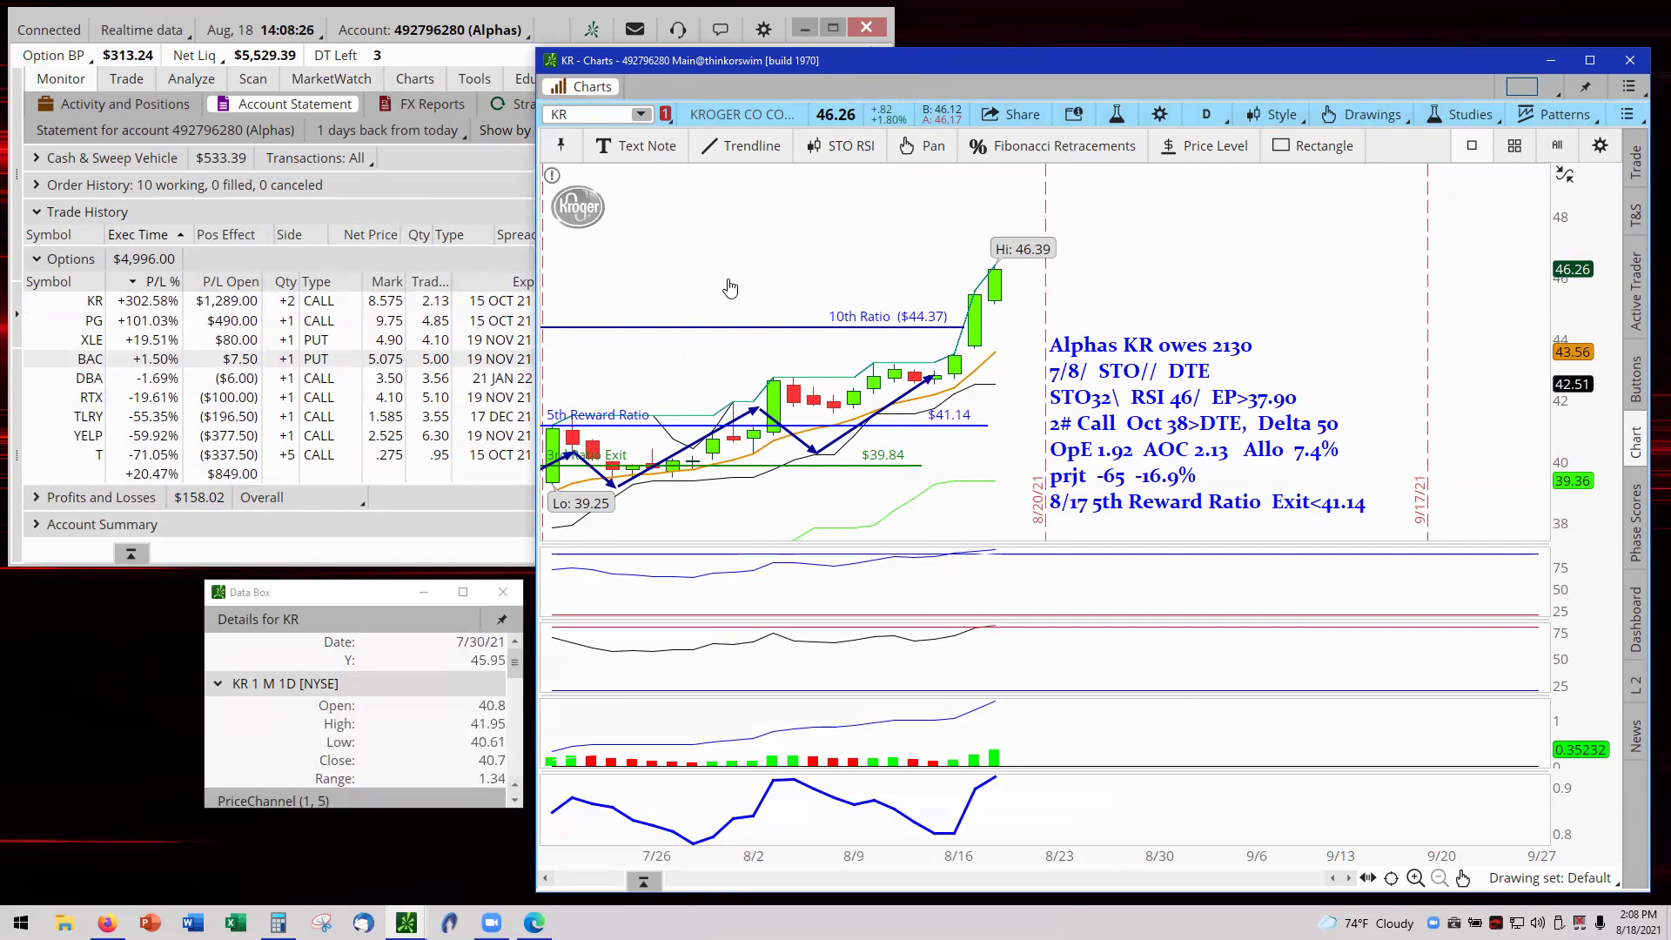
- Chart the Procter & Gamble (PG) position and fit its candles and trade note in view to examine the latest price bars
click(641, 115)
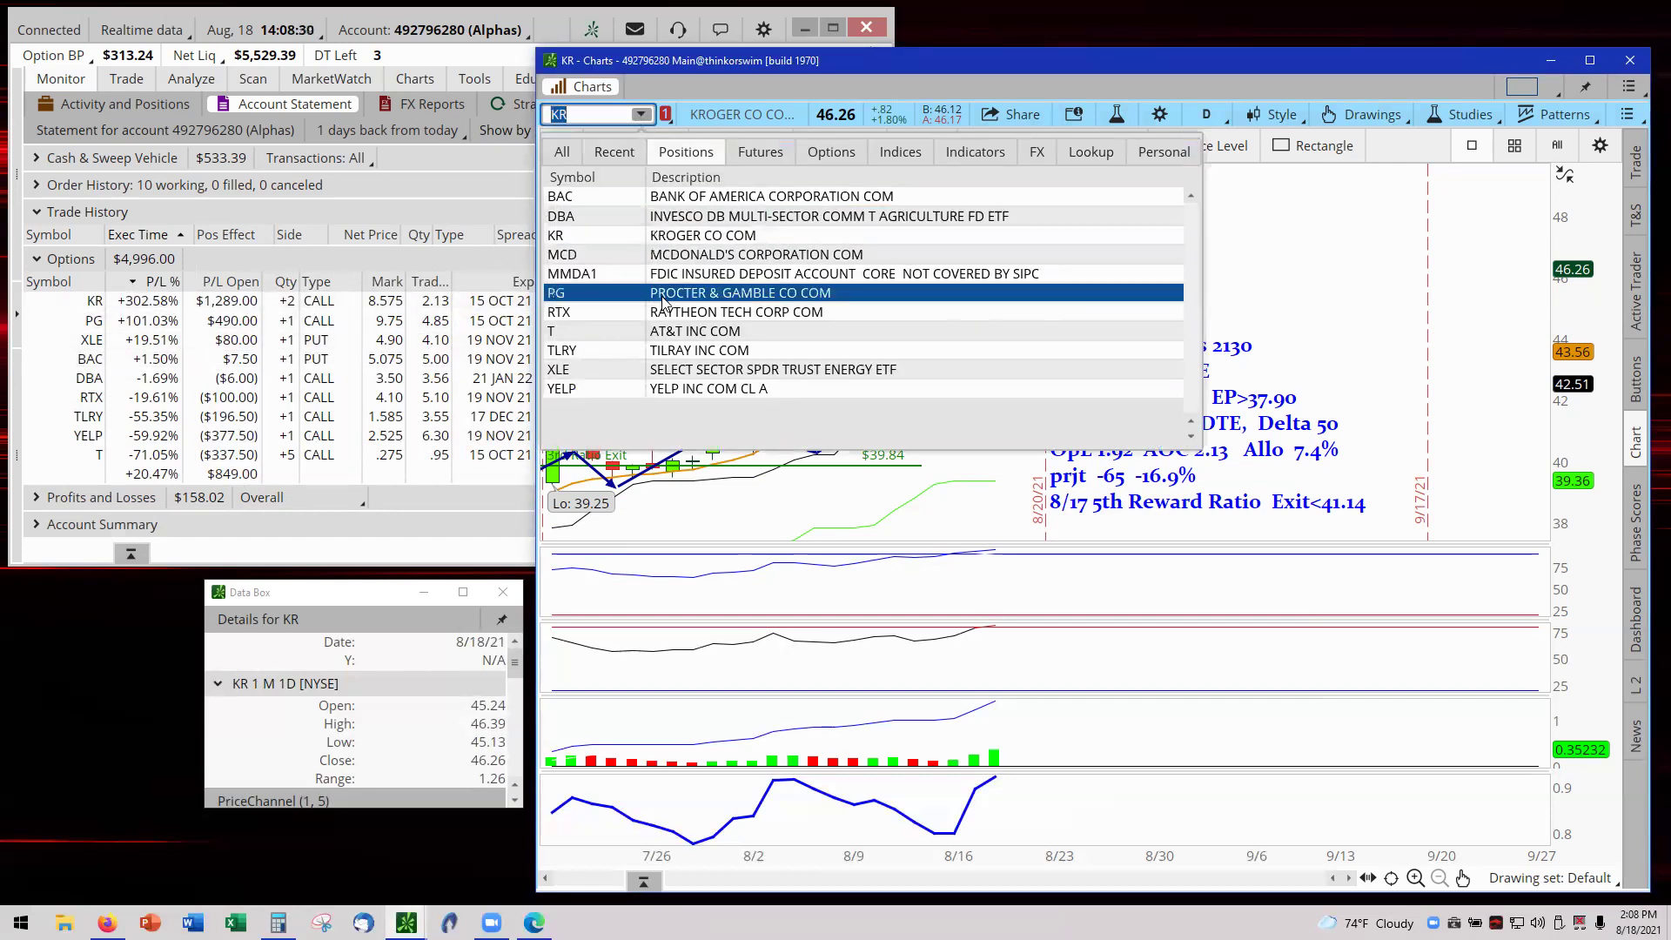
key(Escape)
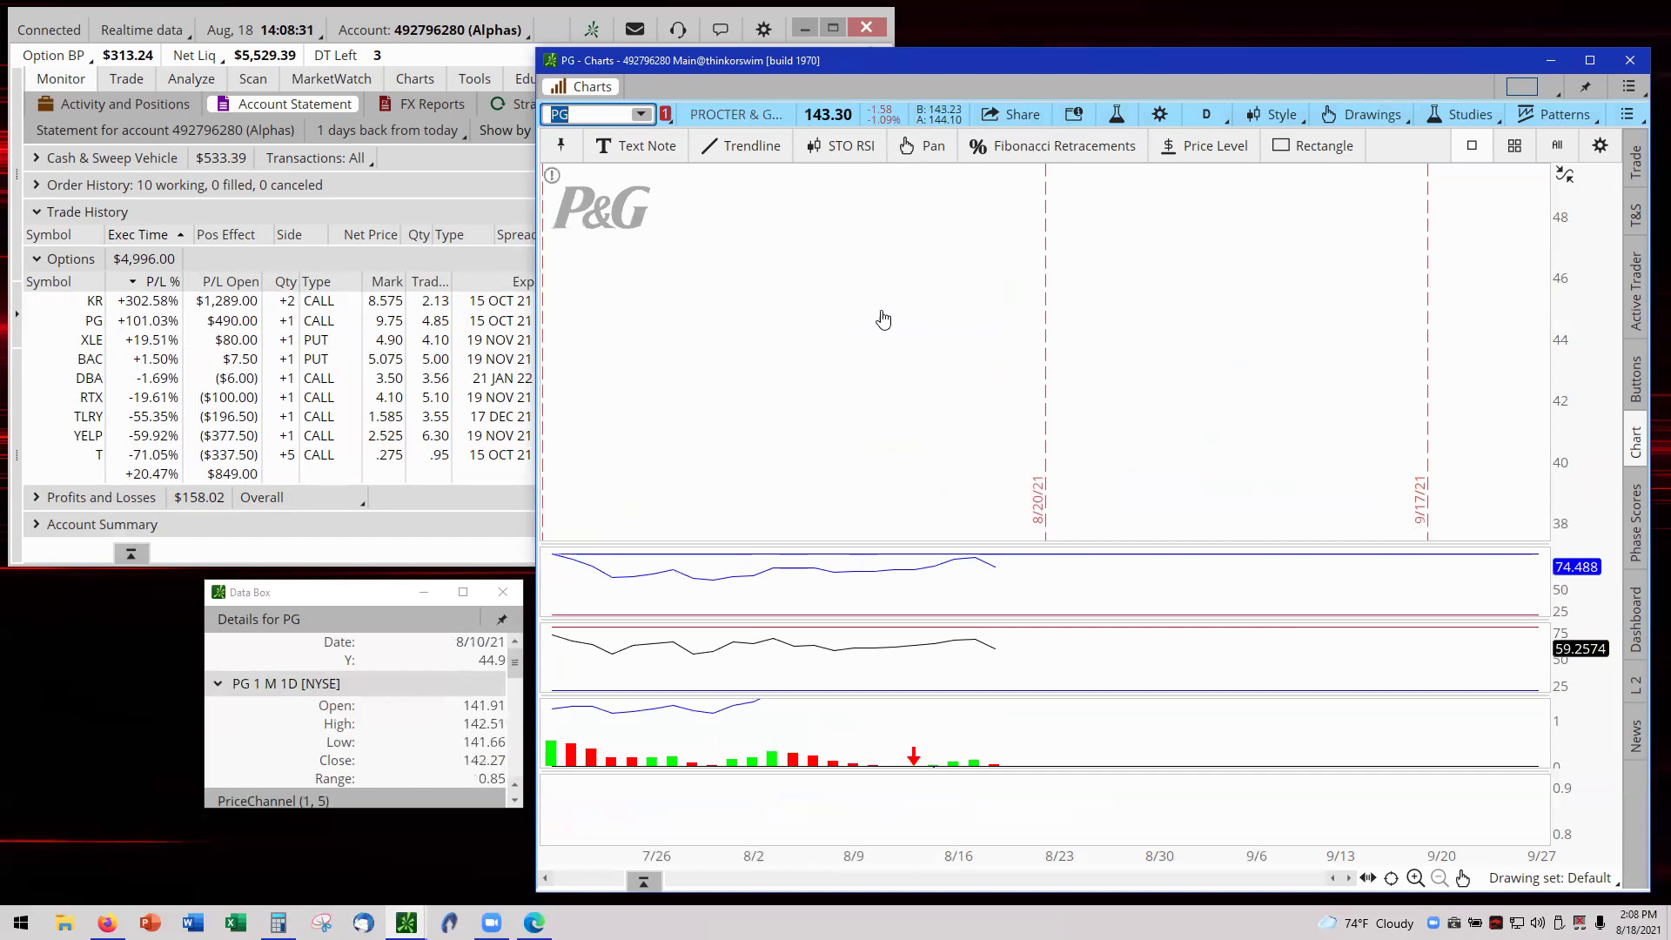
right_click(878, 314)
key(Escape)
drag(1534, 417, 1468, 339)
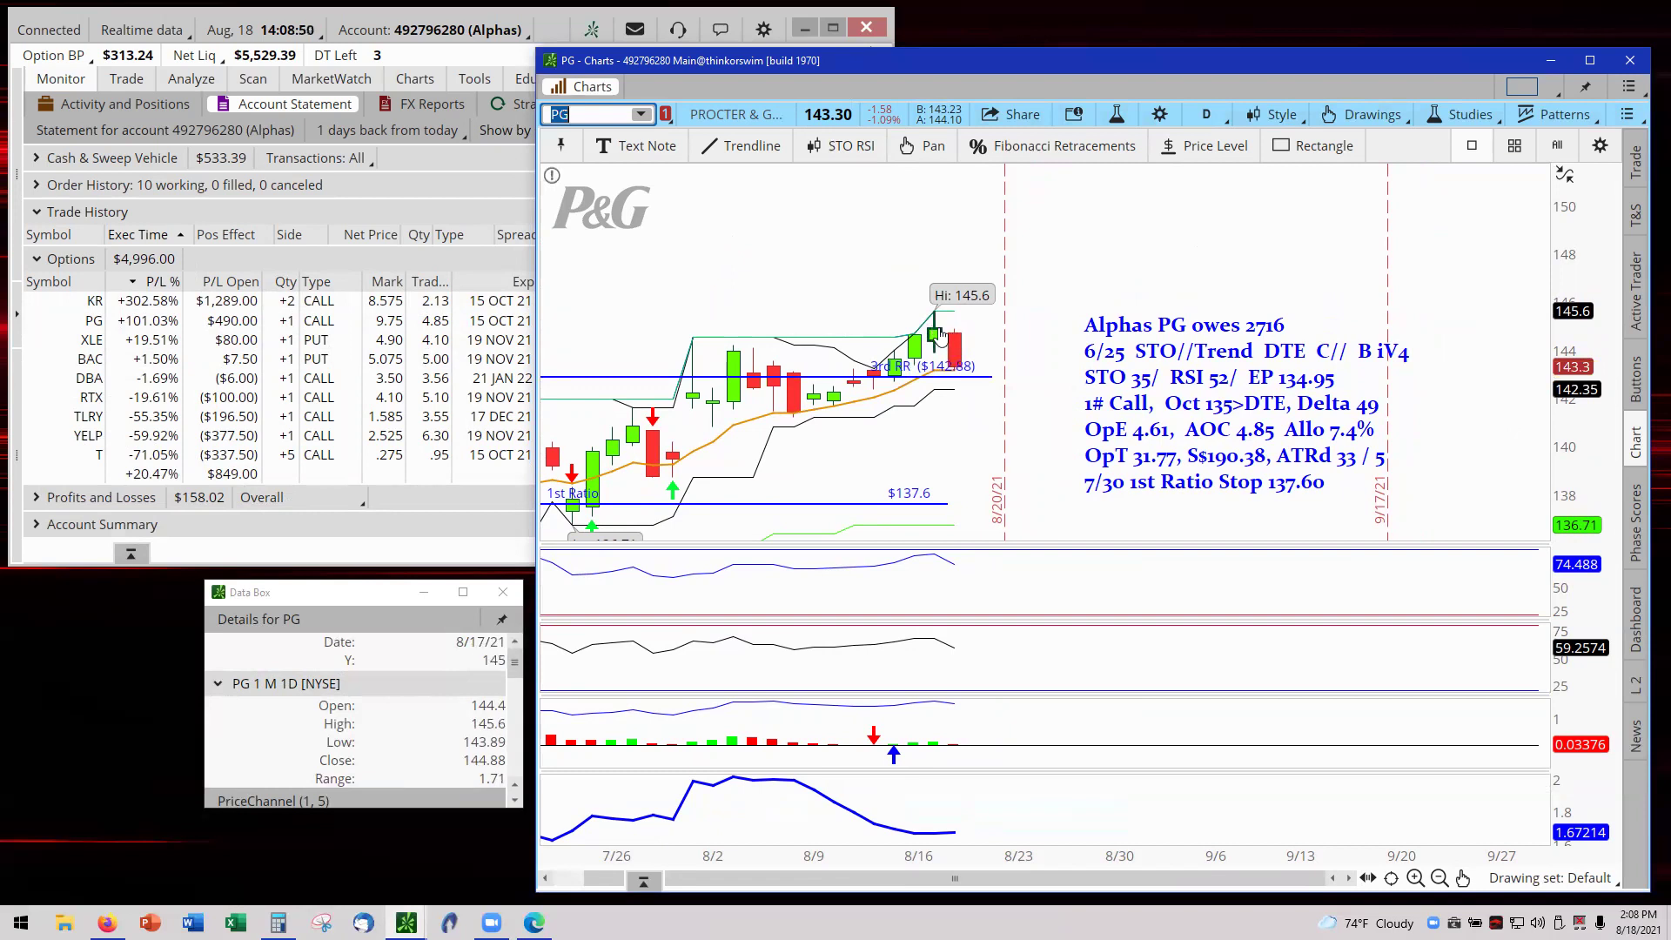
click(956, 376)
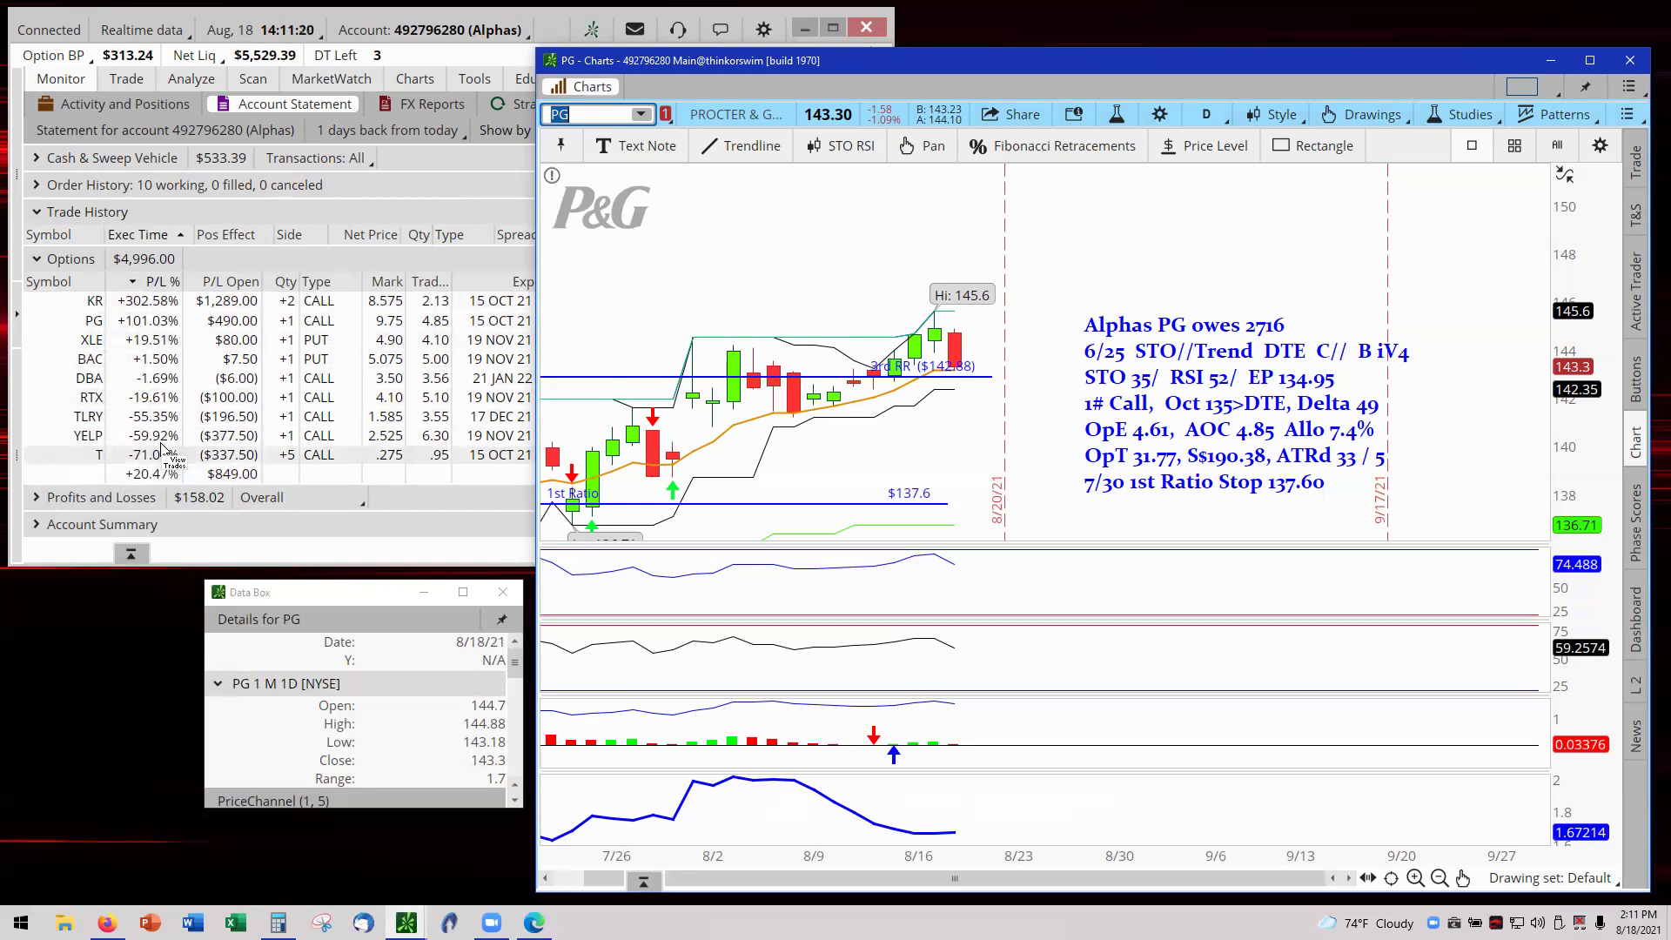
- Chart the YELP position from the positions list and autozoom it to examine the recent candles
click(641, 120)
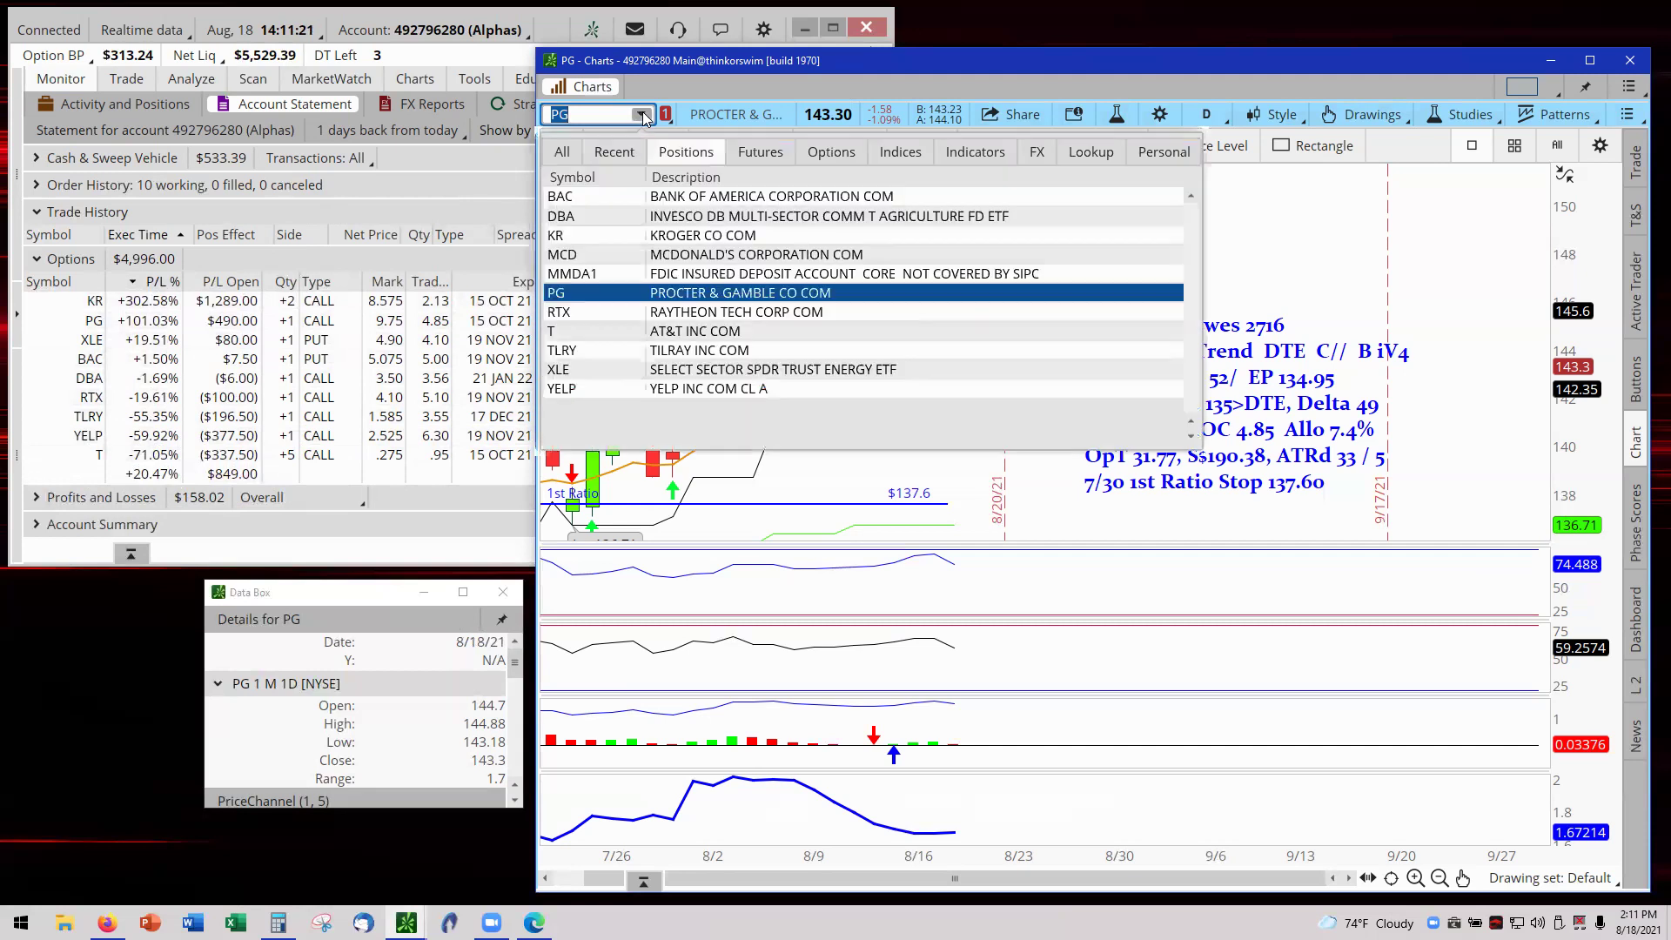
click(679, 390)
right_click(770, 401)
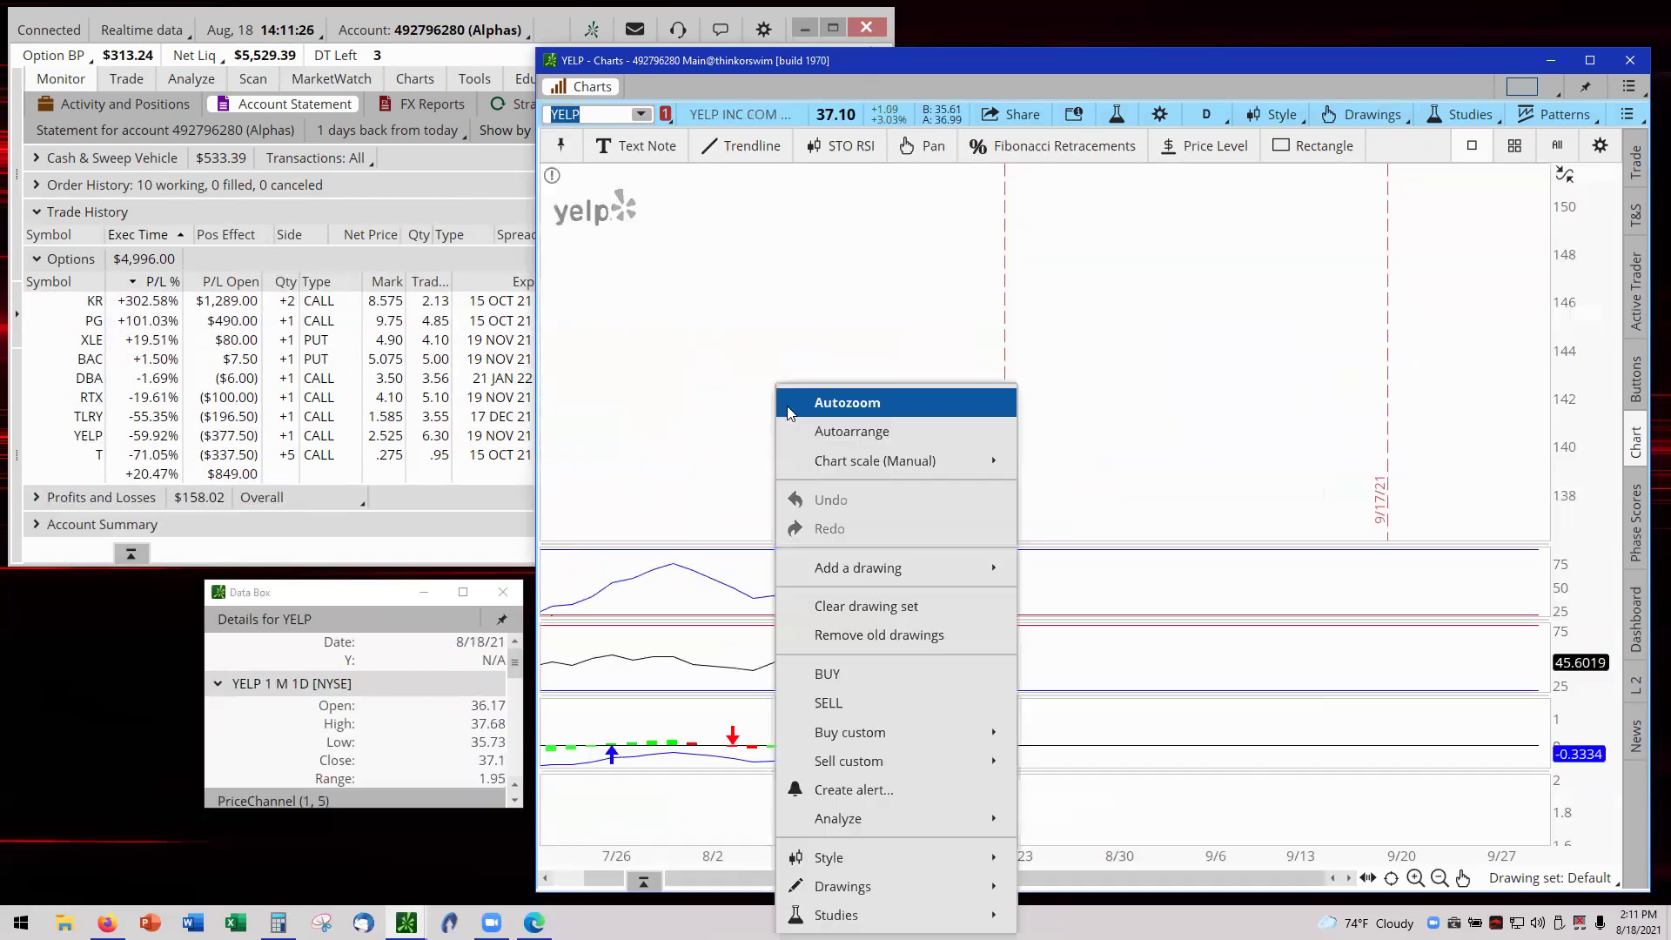
click(787, 403)
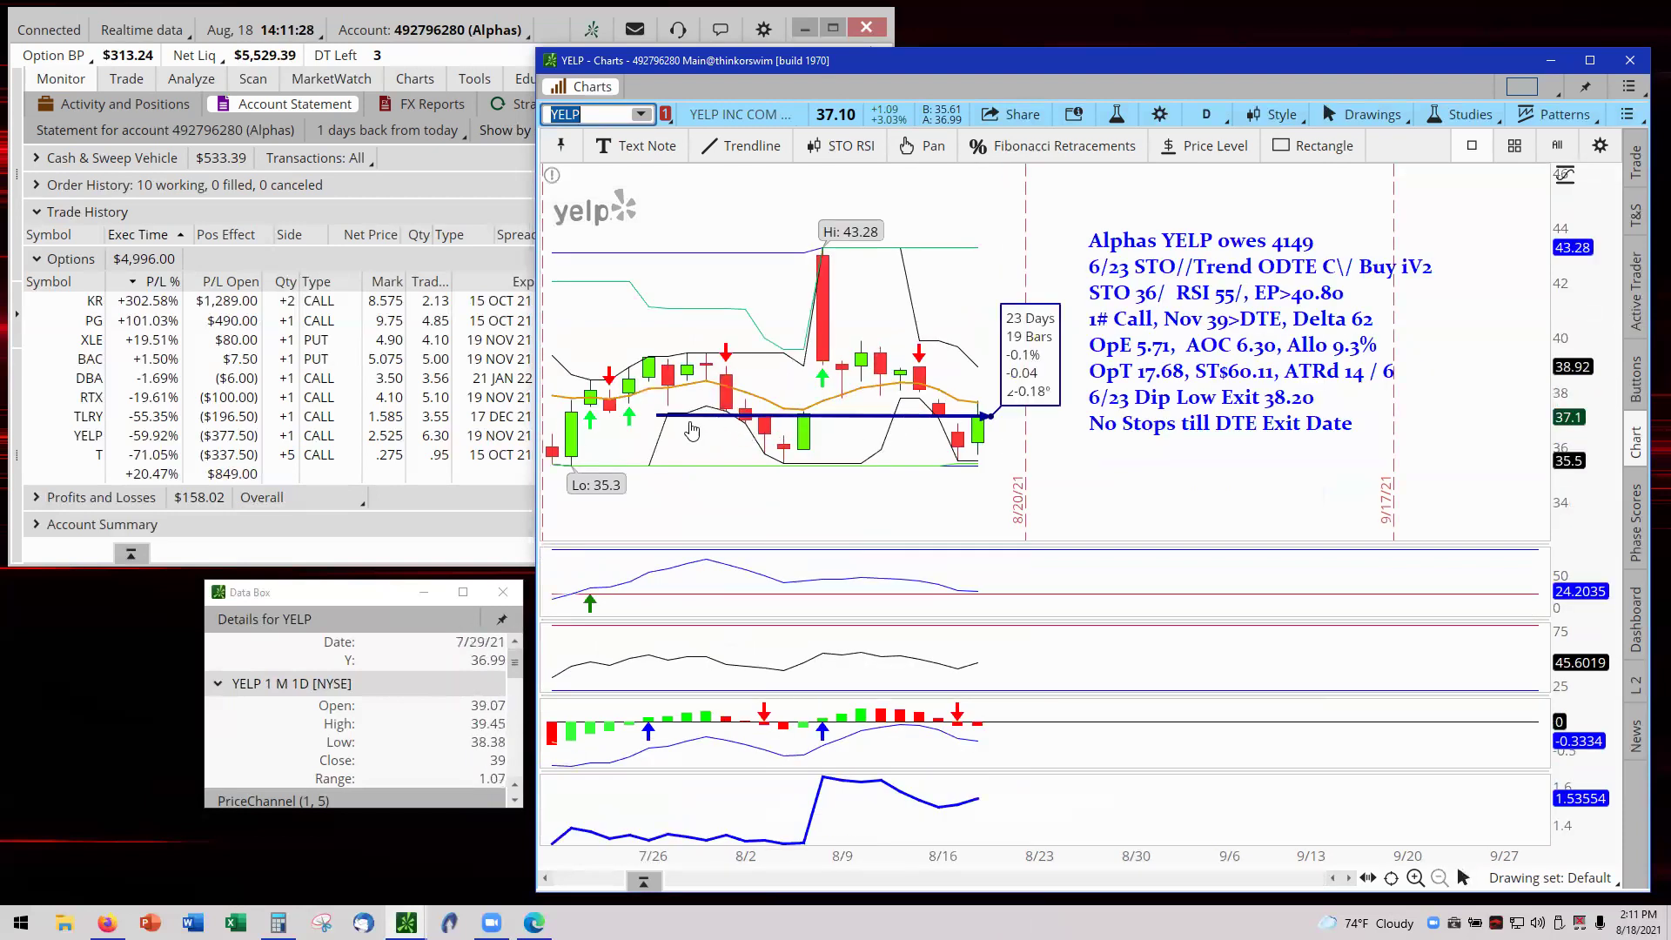
mouse_move(795, 423)
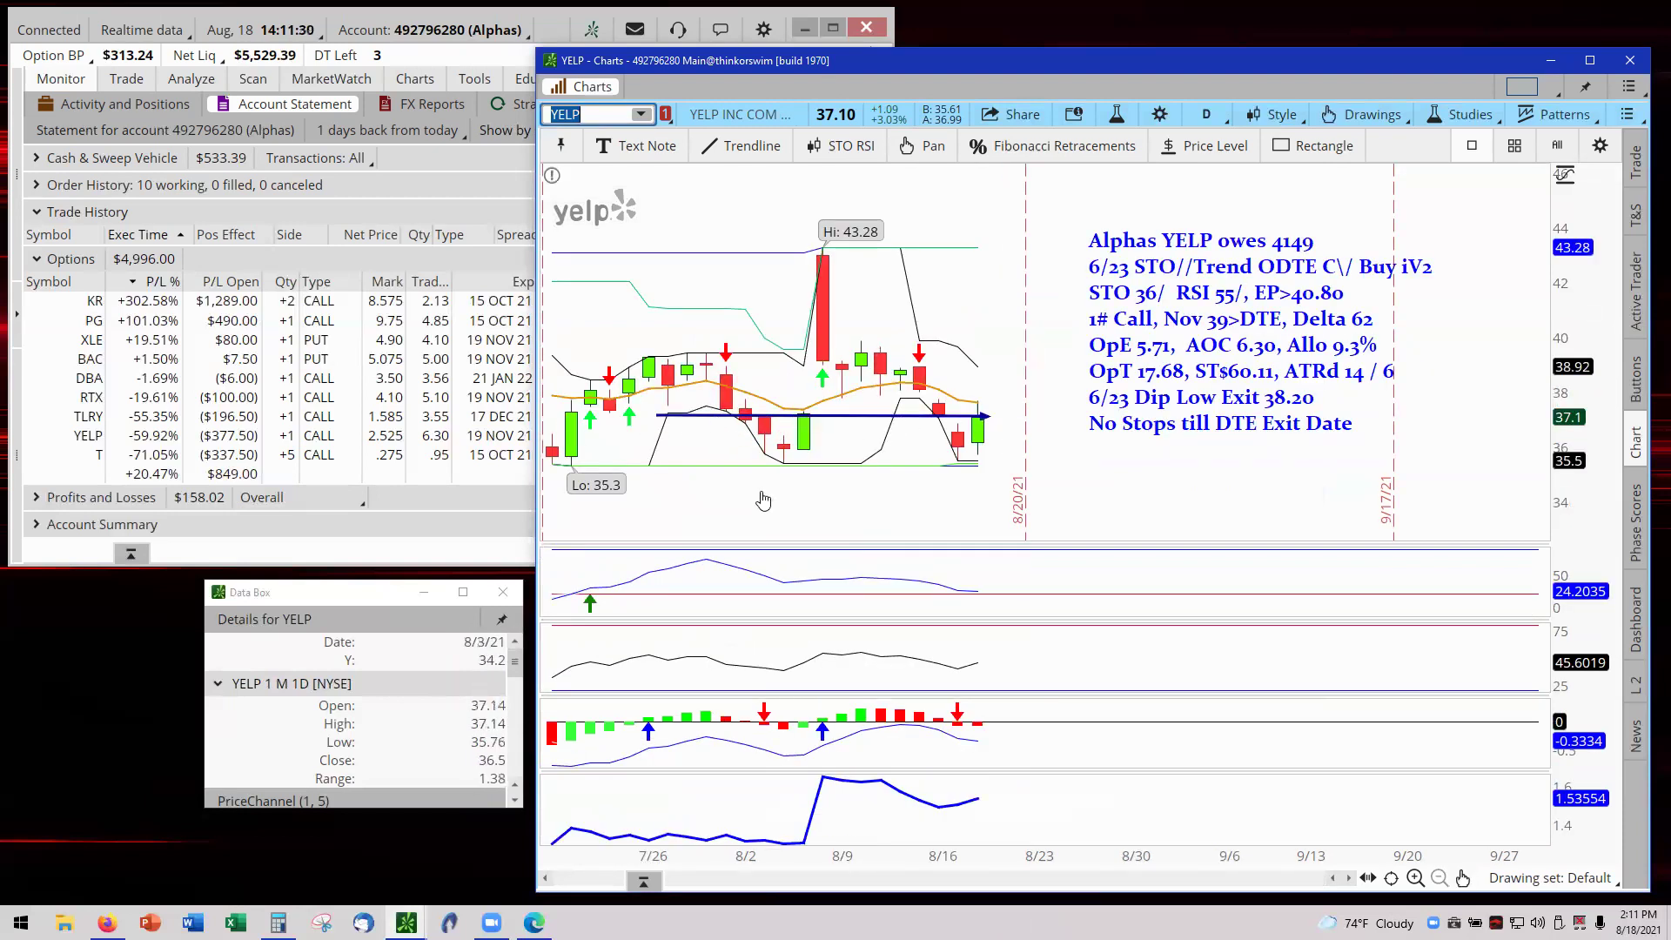
- Set the YELP chart to a 3-month interval with daily aggregation and move the trade note clear of the latest candles
click(1218, 116)
click(1229, 156)
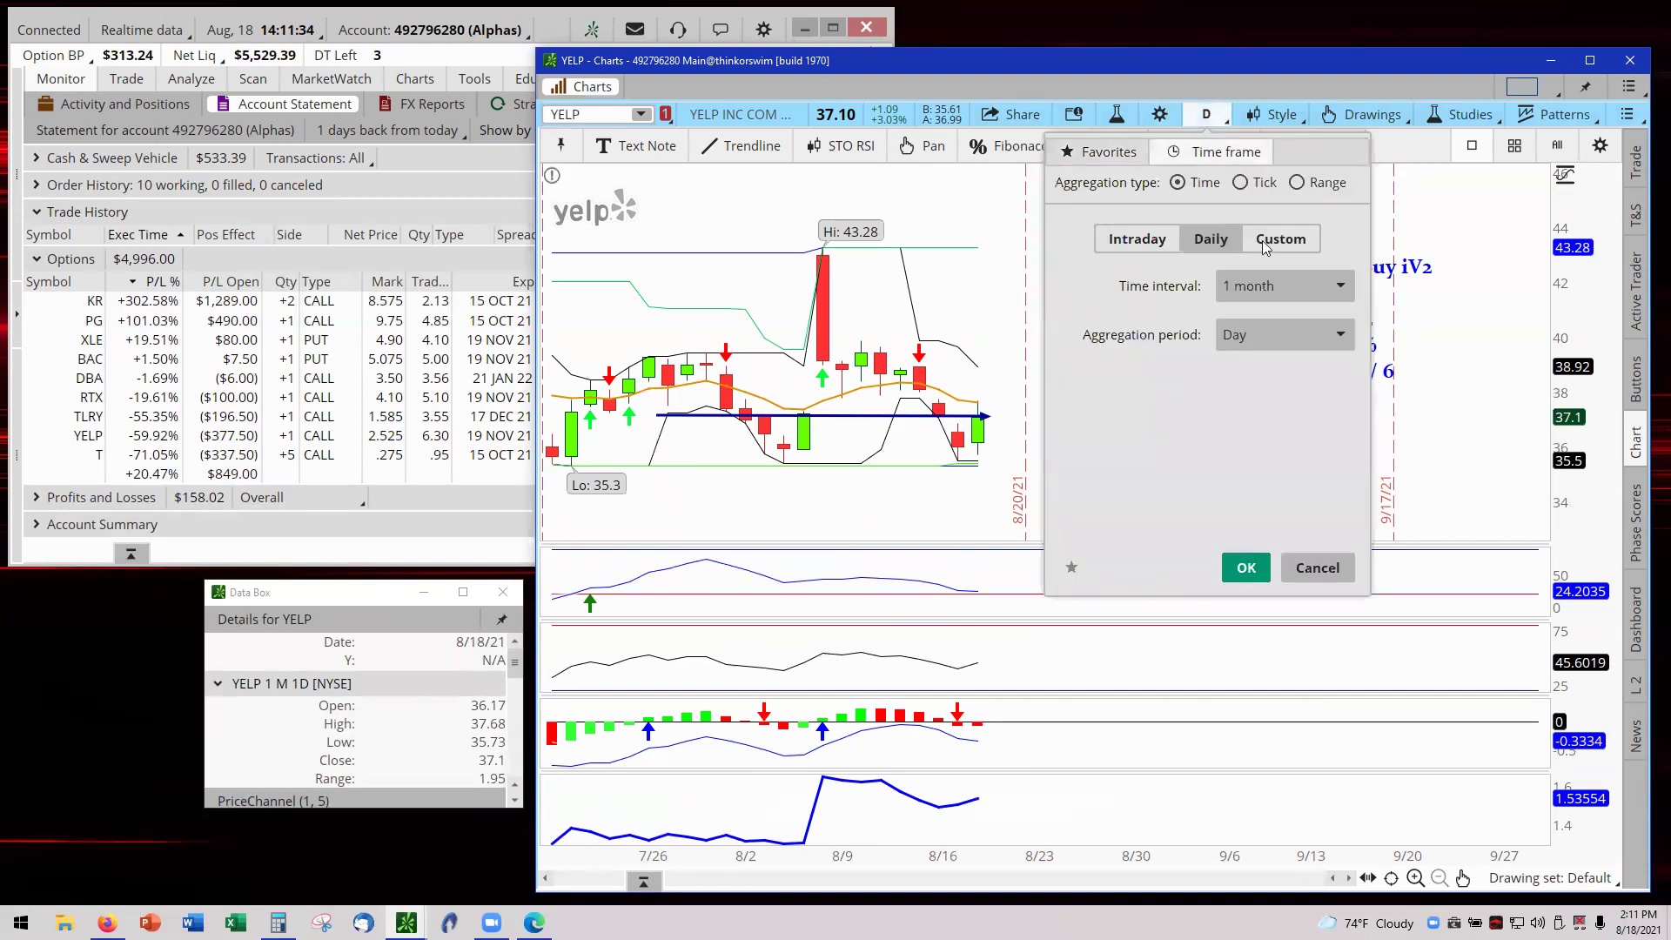
click(1344, 287)
click(1266, 331)
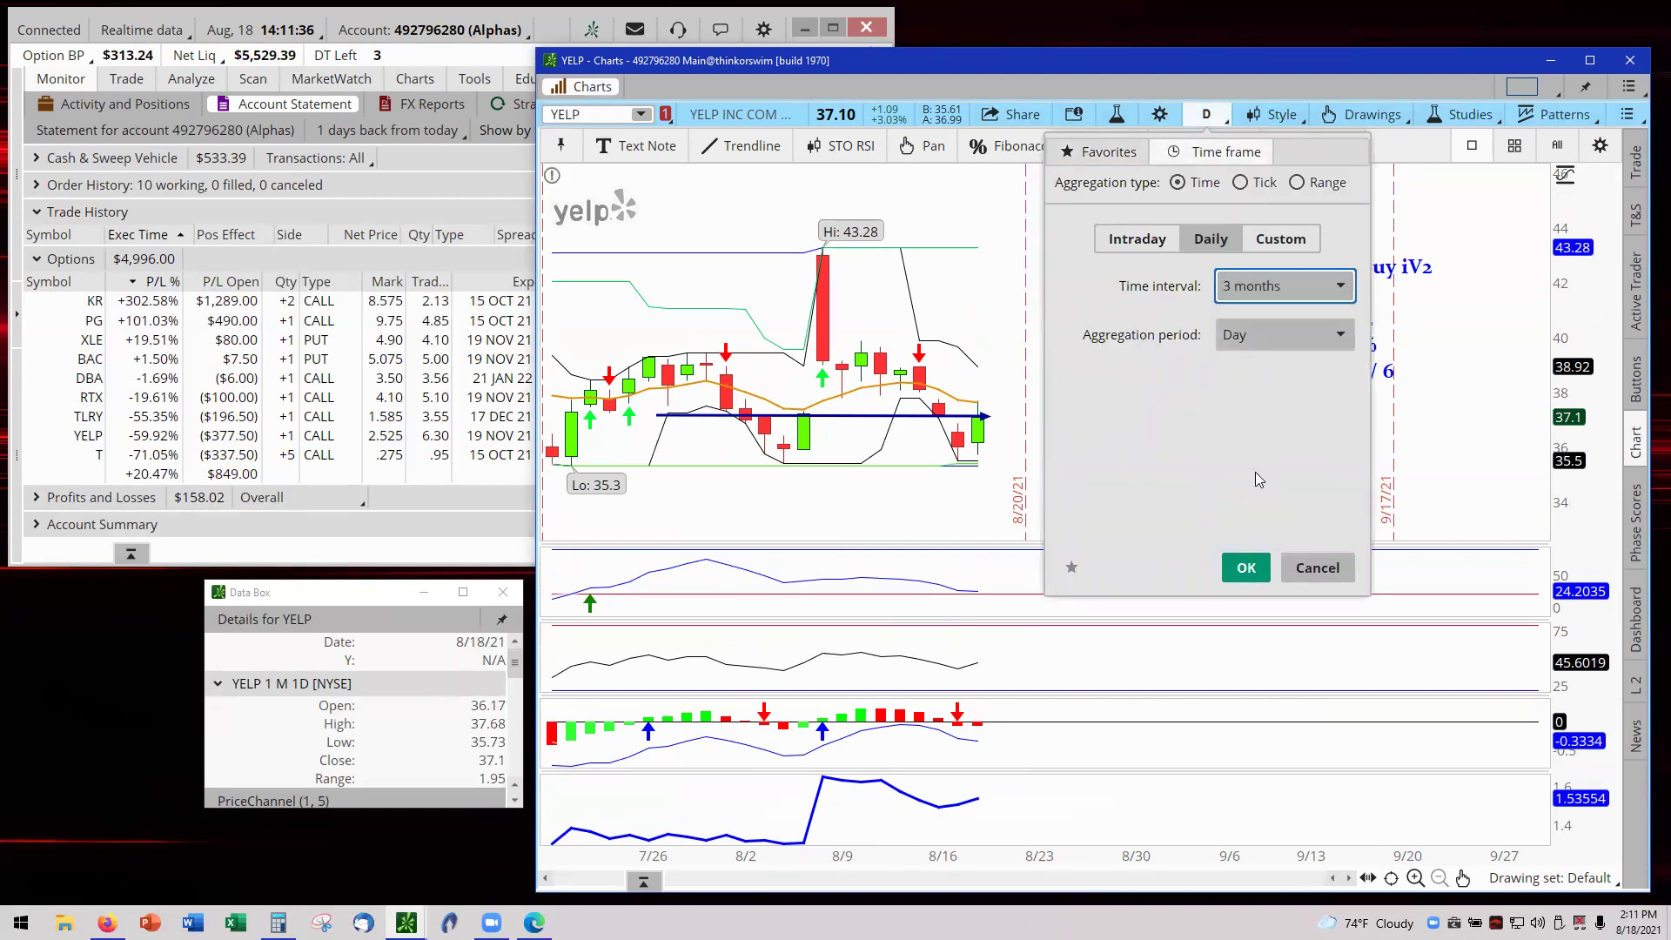
click(1247, 567)
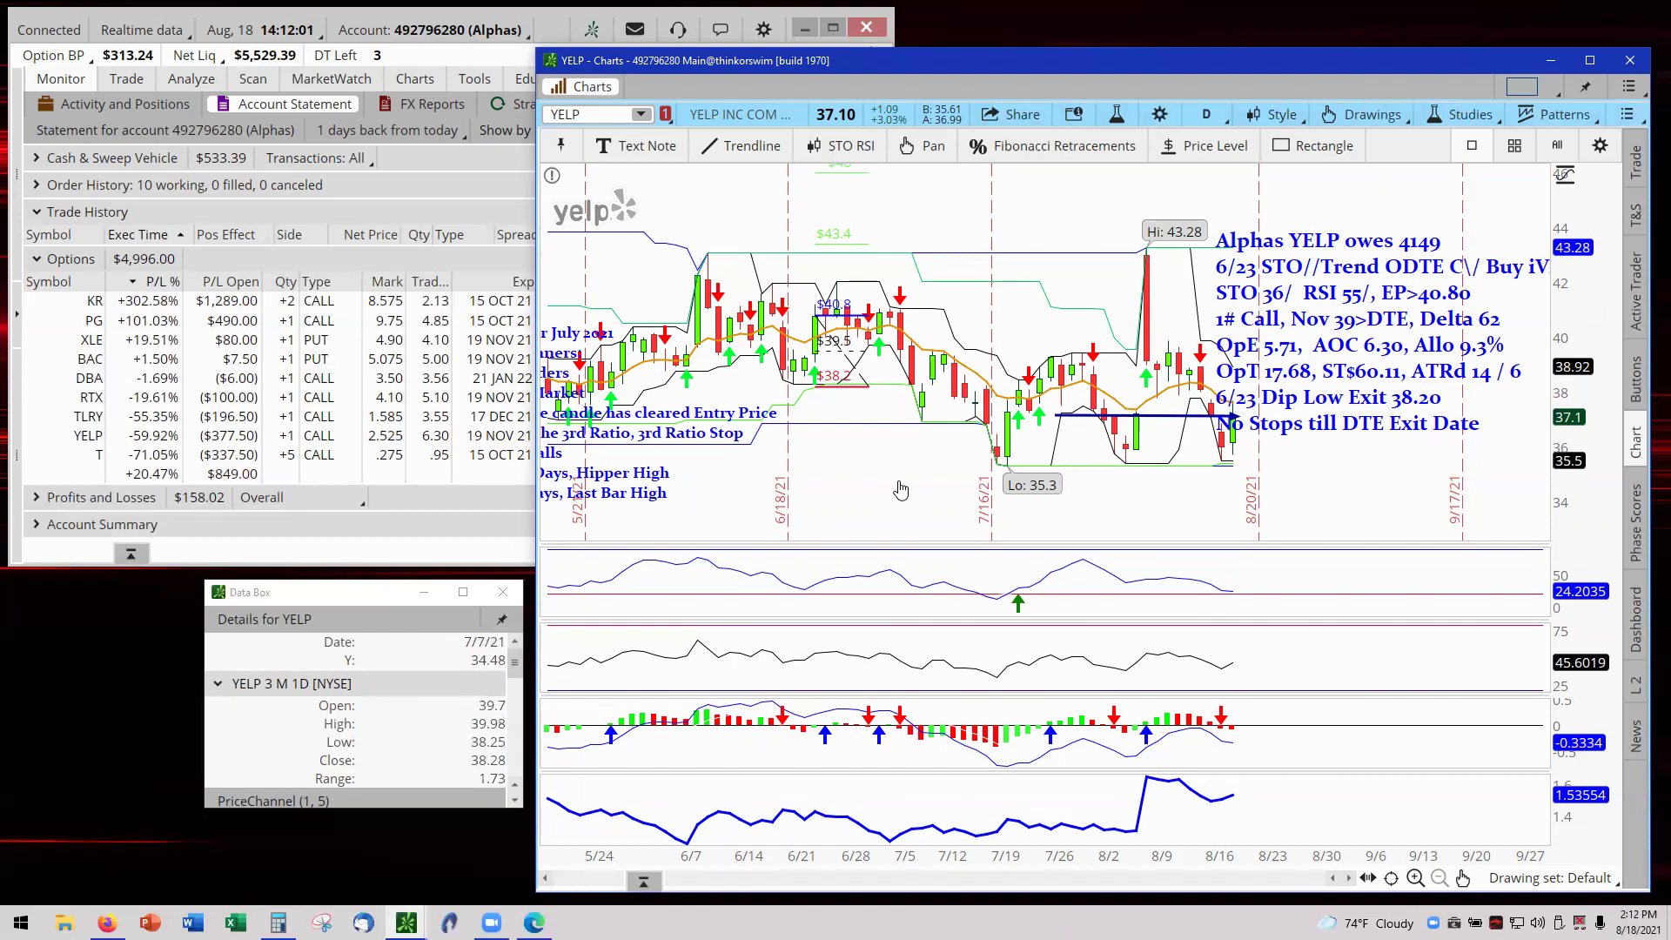
drag(898, 484, 775, 478)
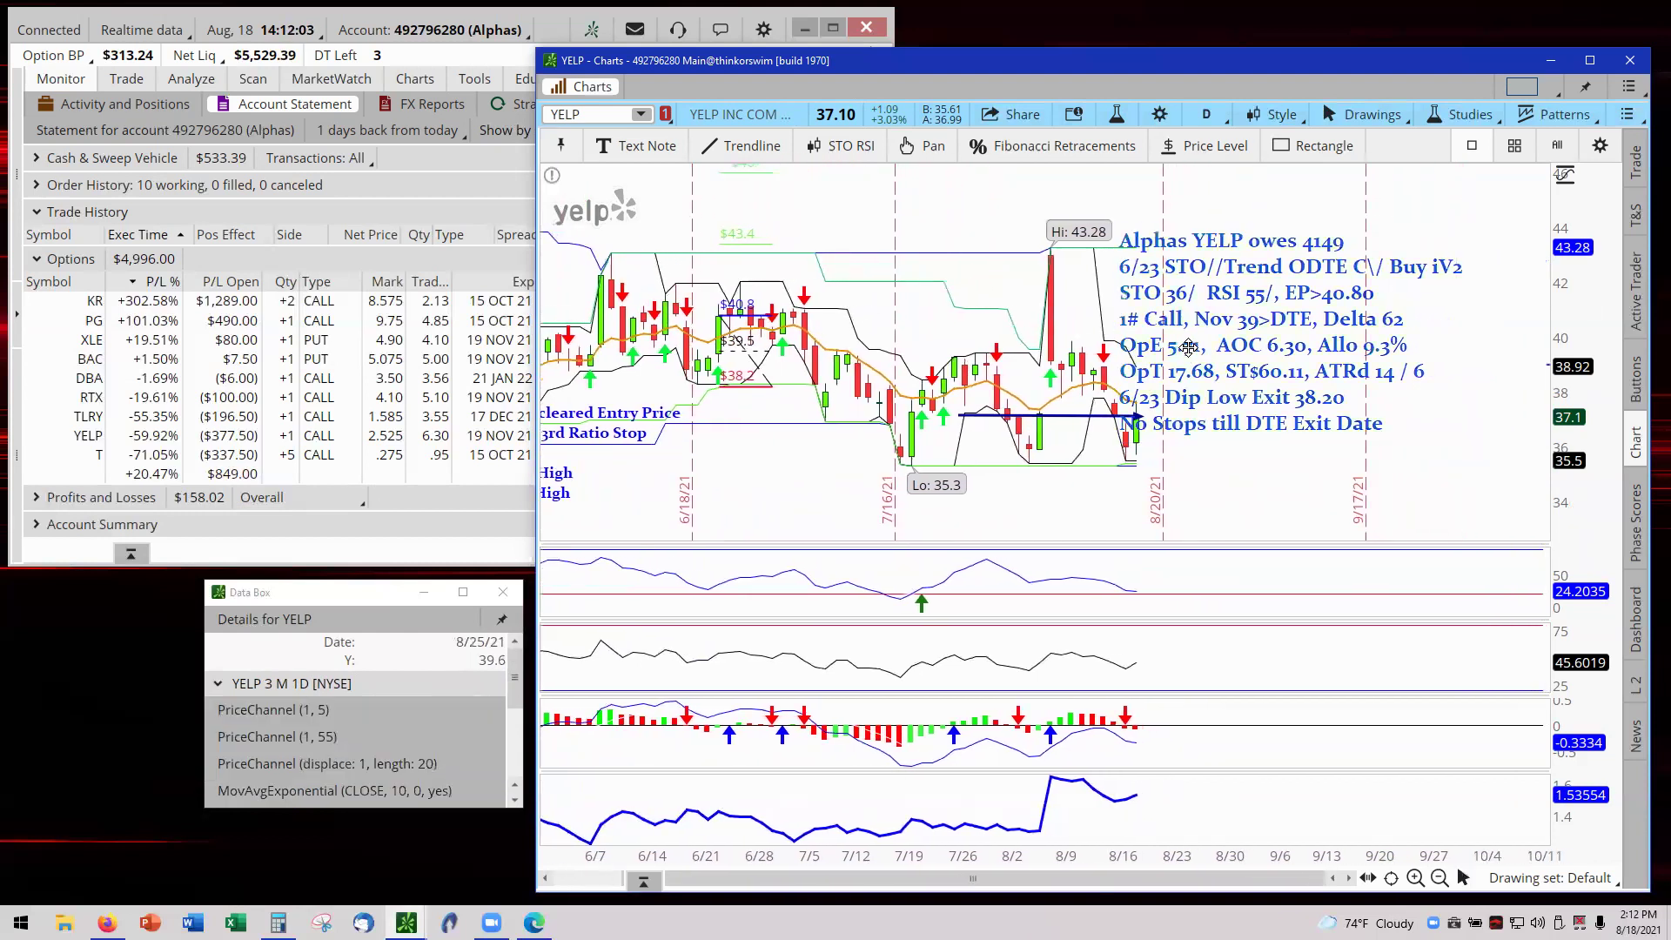
drag(1186, 347, 1248, 341)
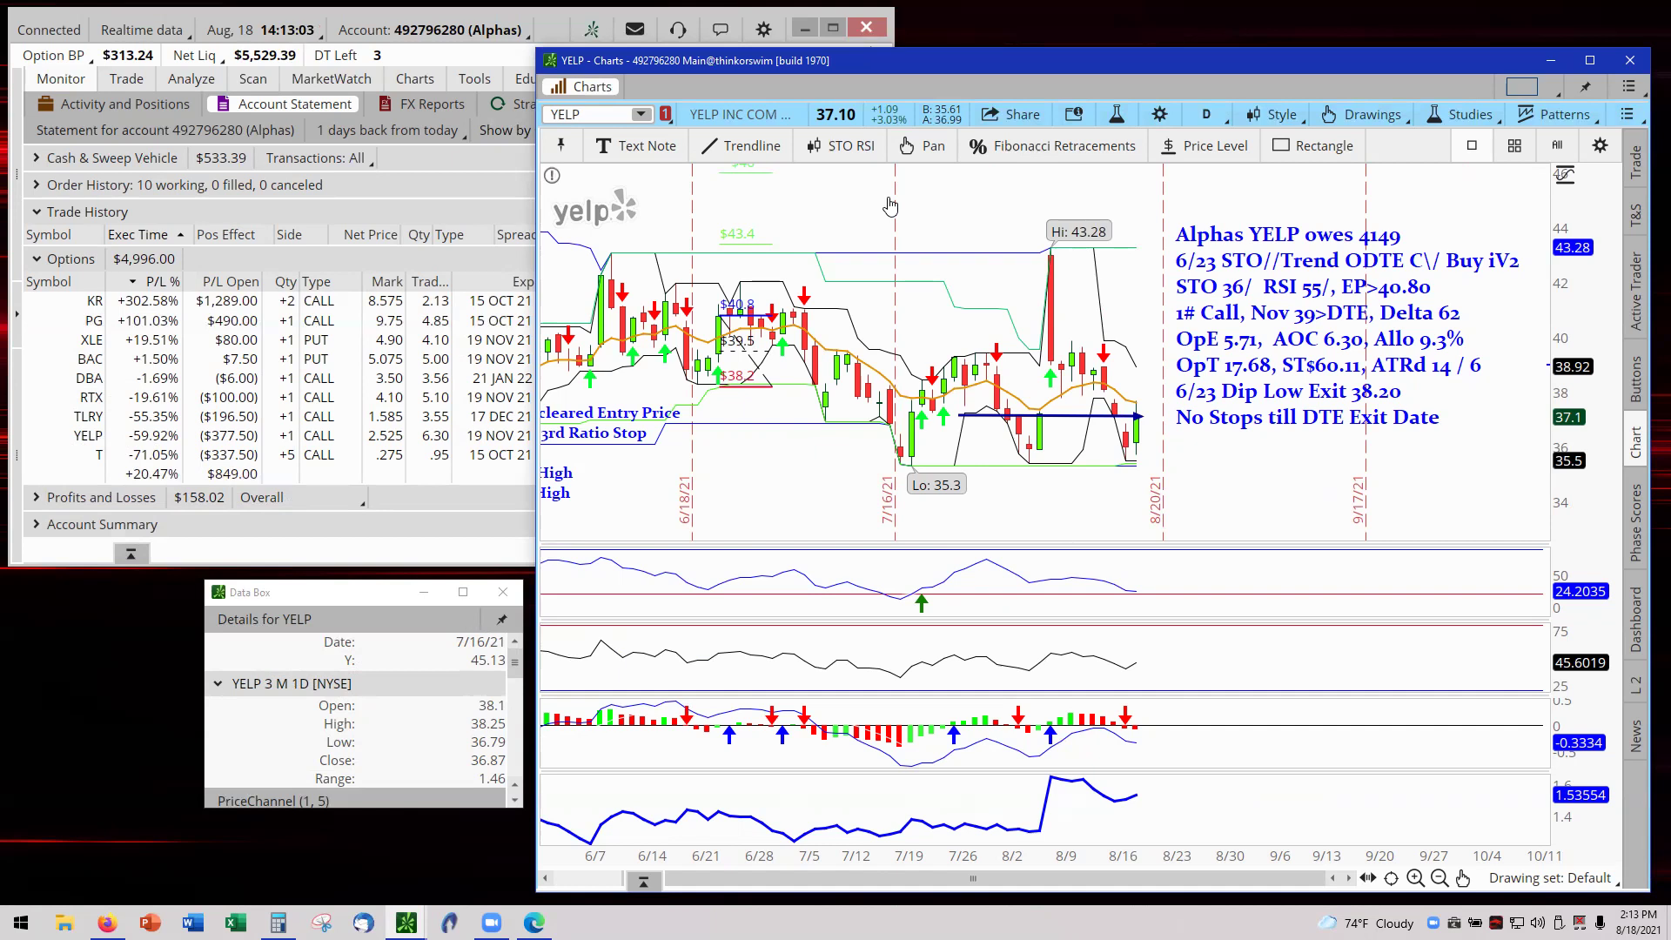
- Chart the AT&T (T) position and move its trade note away from the price candles into the empty area after them
click(642, 115)
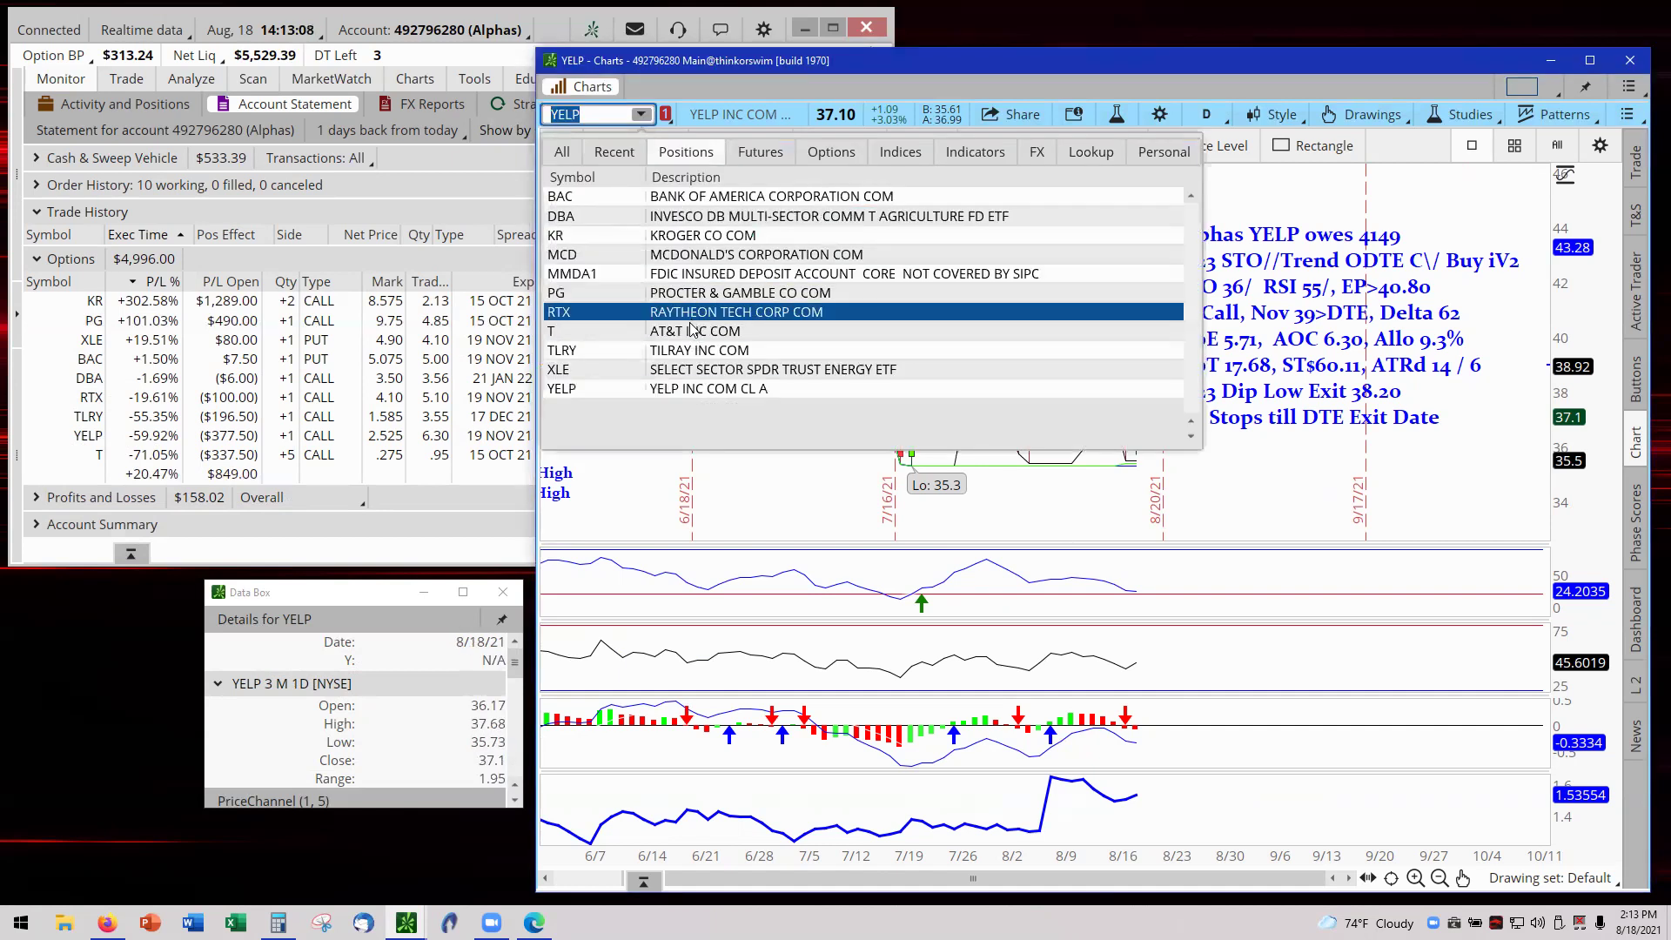
click(692, 331)
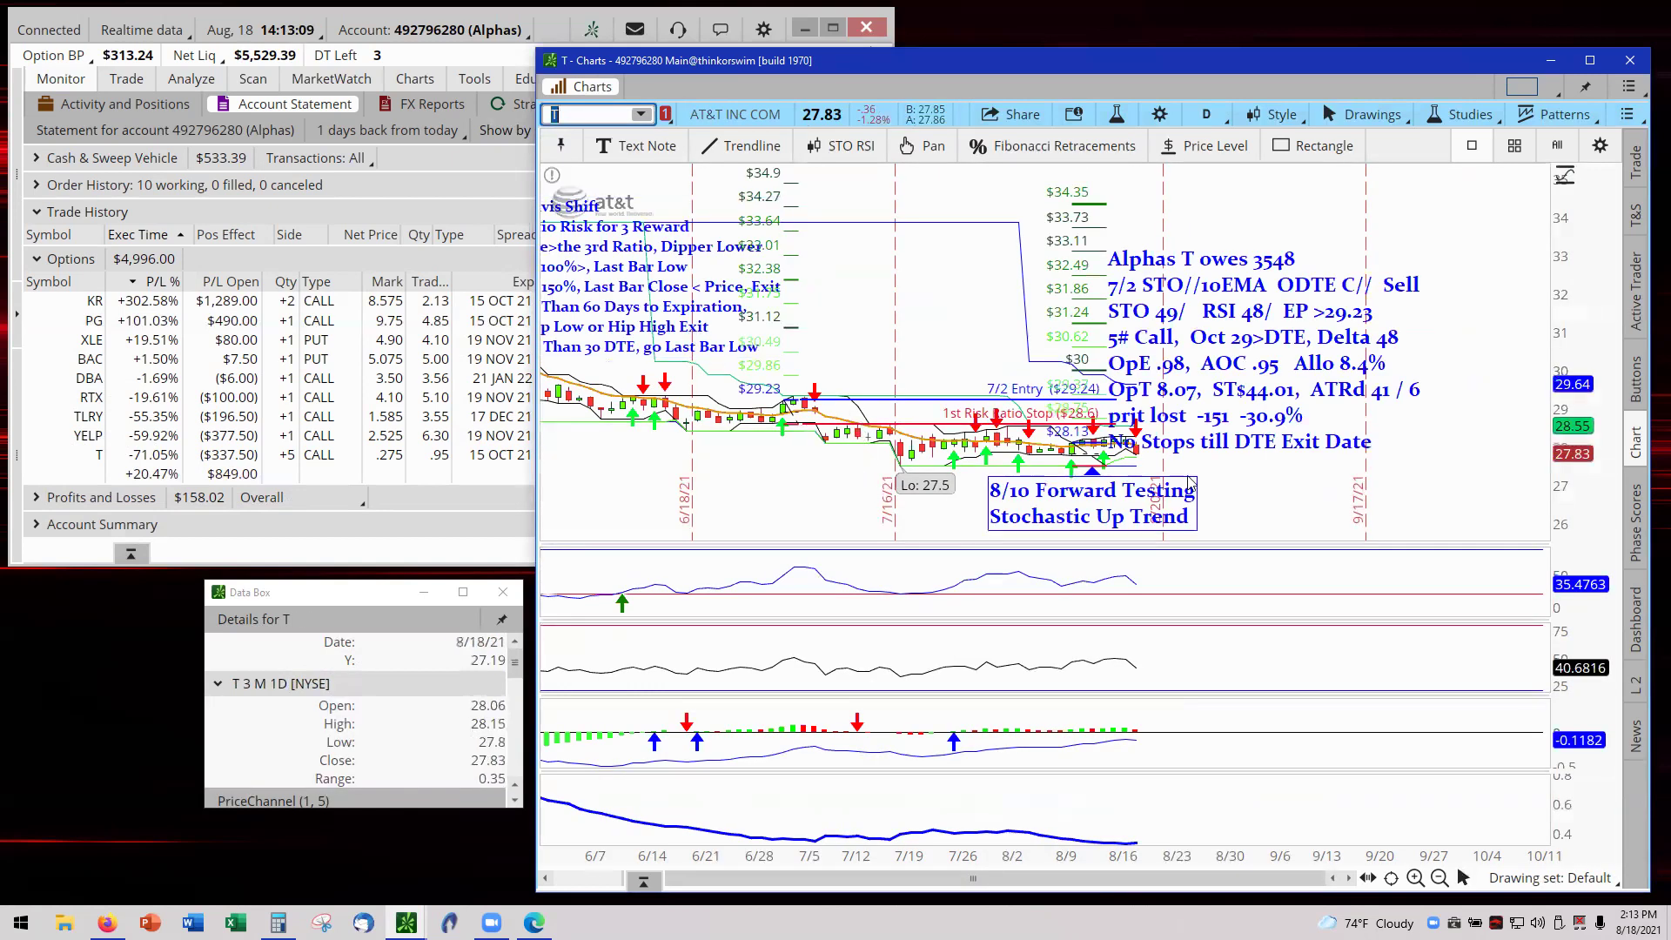
scroll(1144, 350, down, 3)
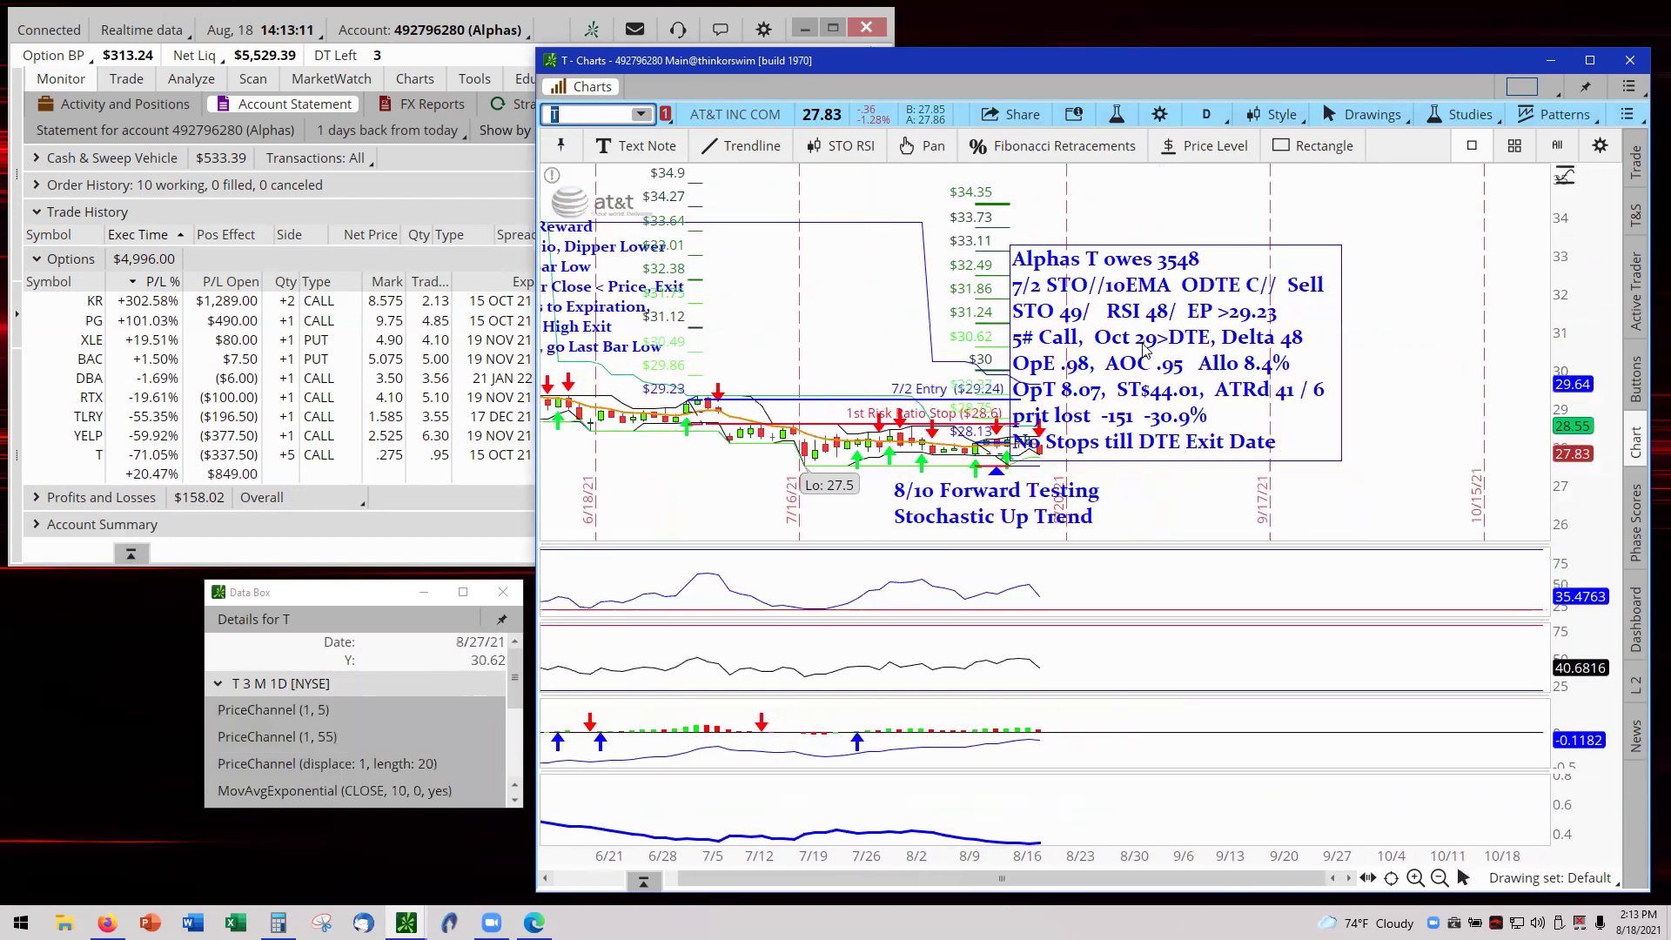
drag(1145, 350, 1279, 331)
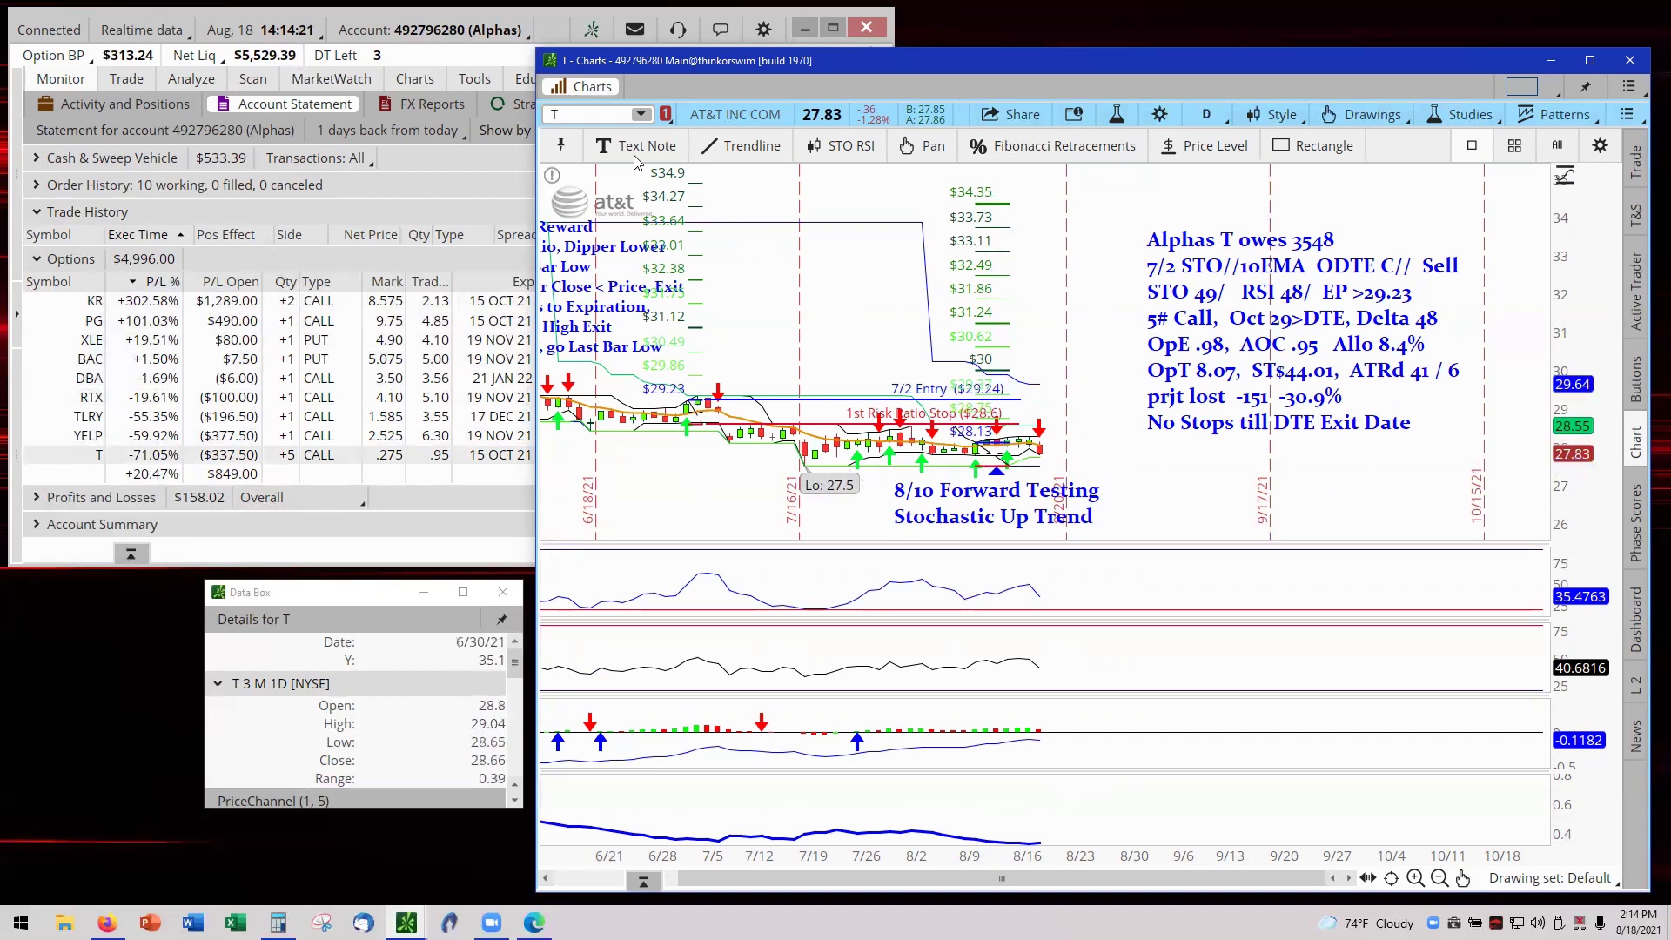
- Return the chart to the YELP position to review its trade note and call strike level
click(638, 116)
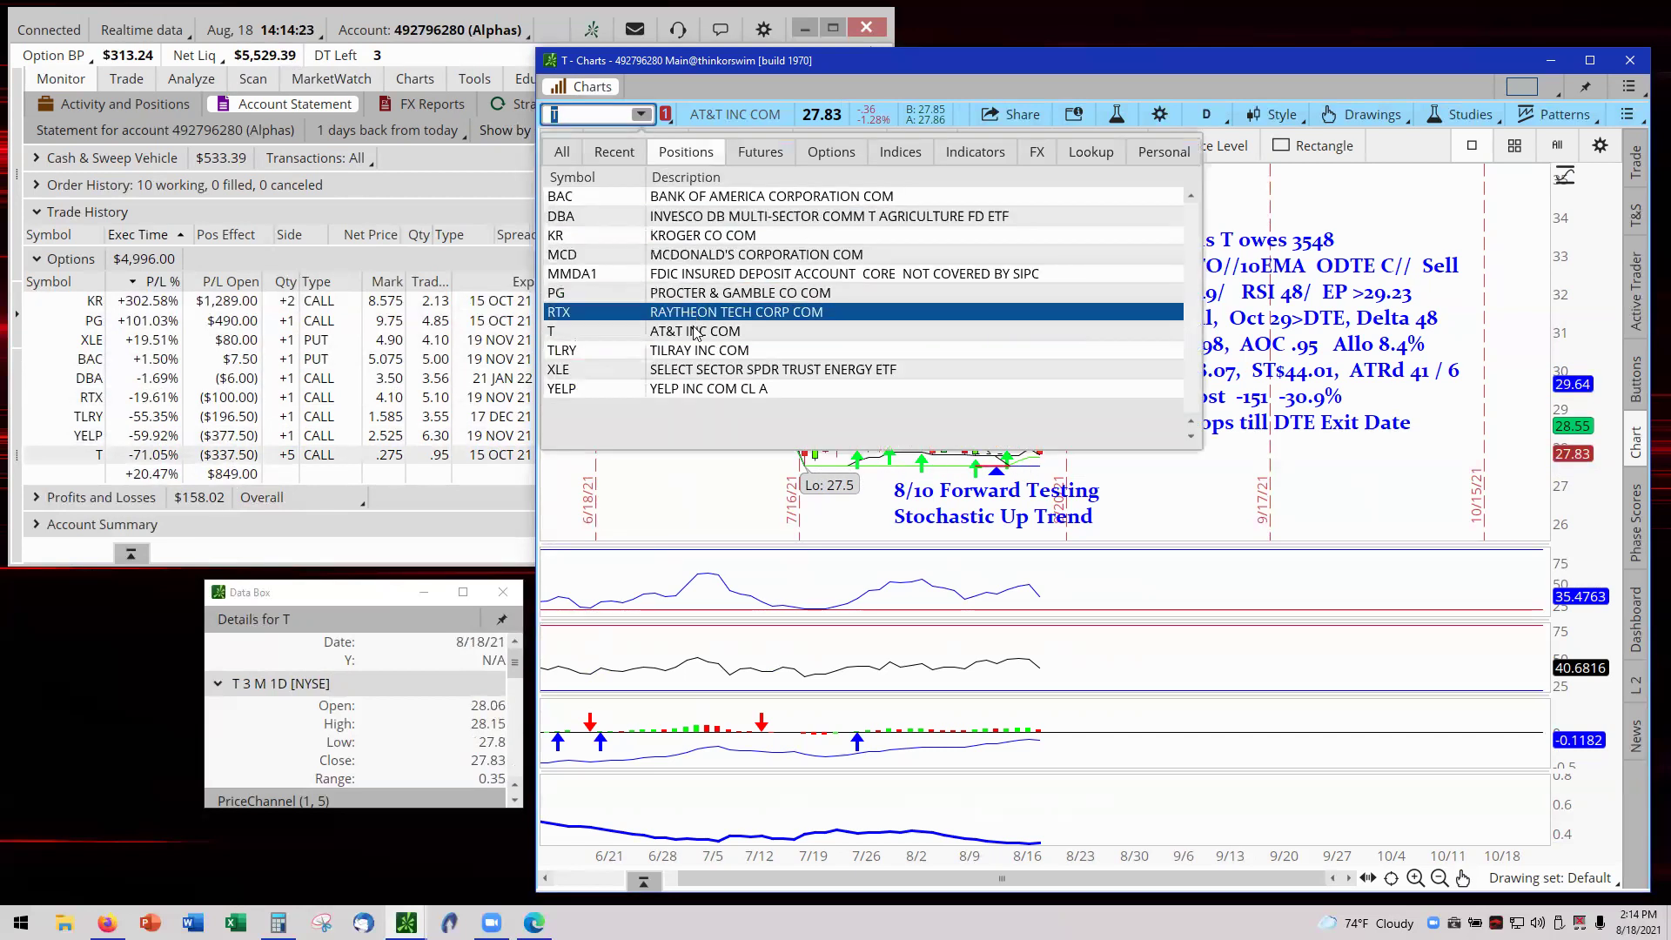
click(702, 389)
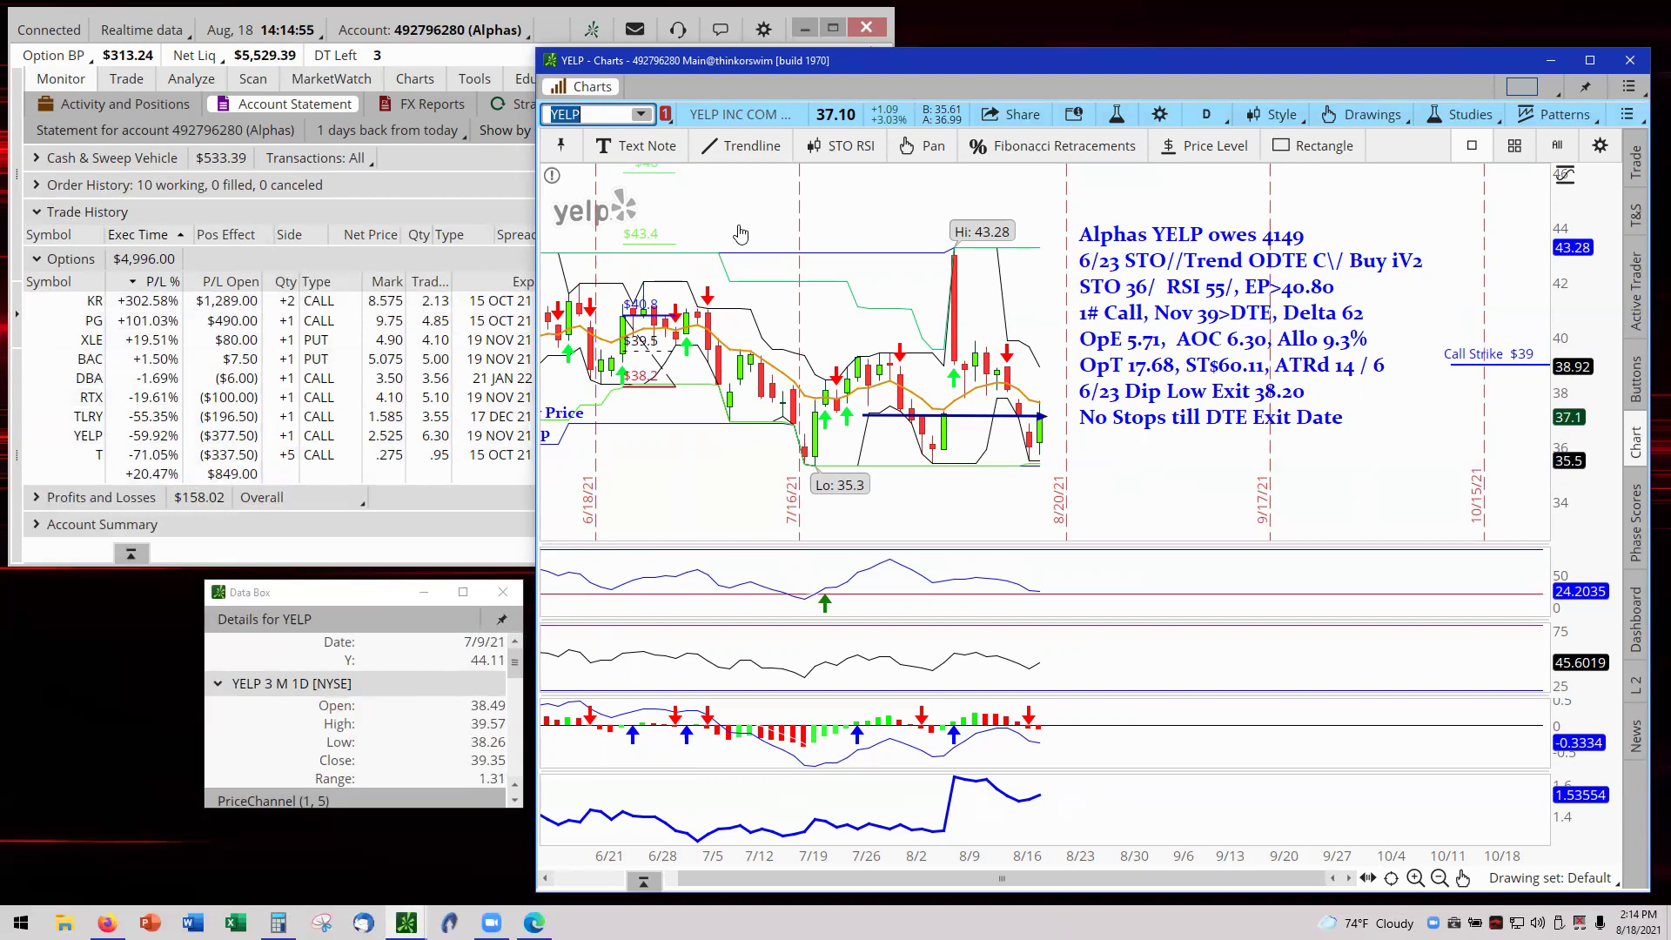
- Chart the XLE position with the STO RSI style and autozoom it to show its candles, price levels and trade note
click(641, 115)
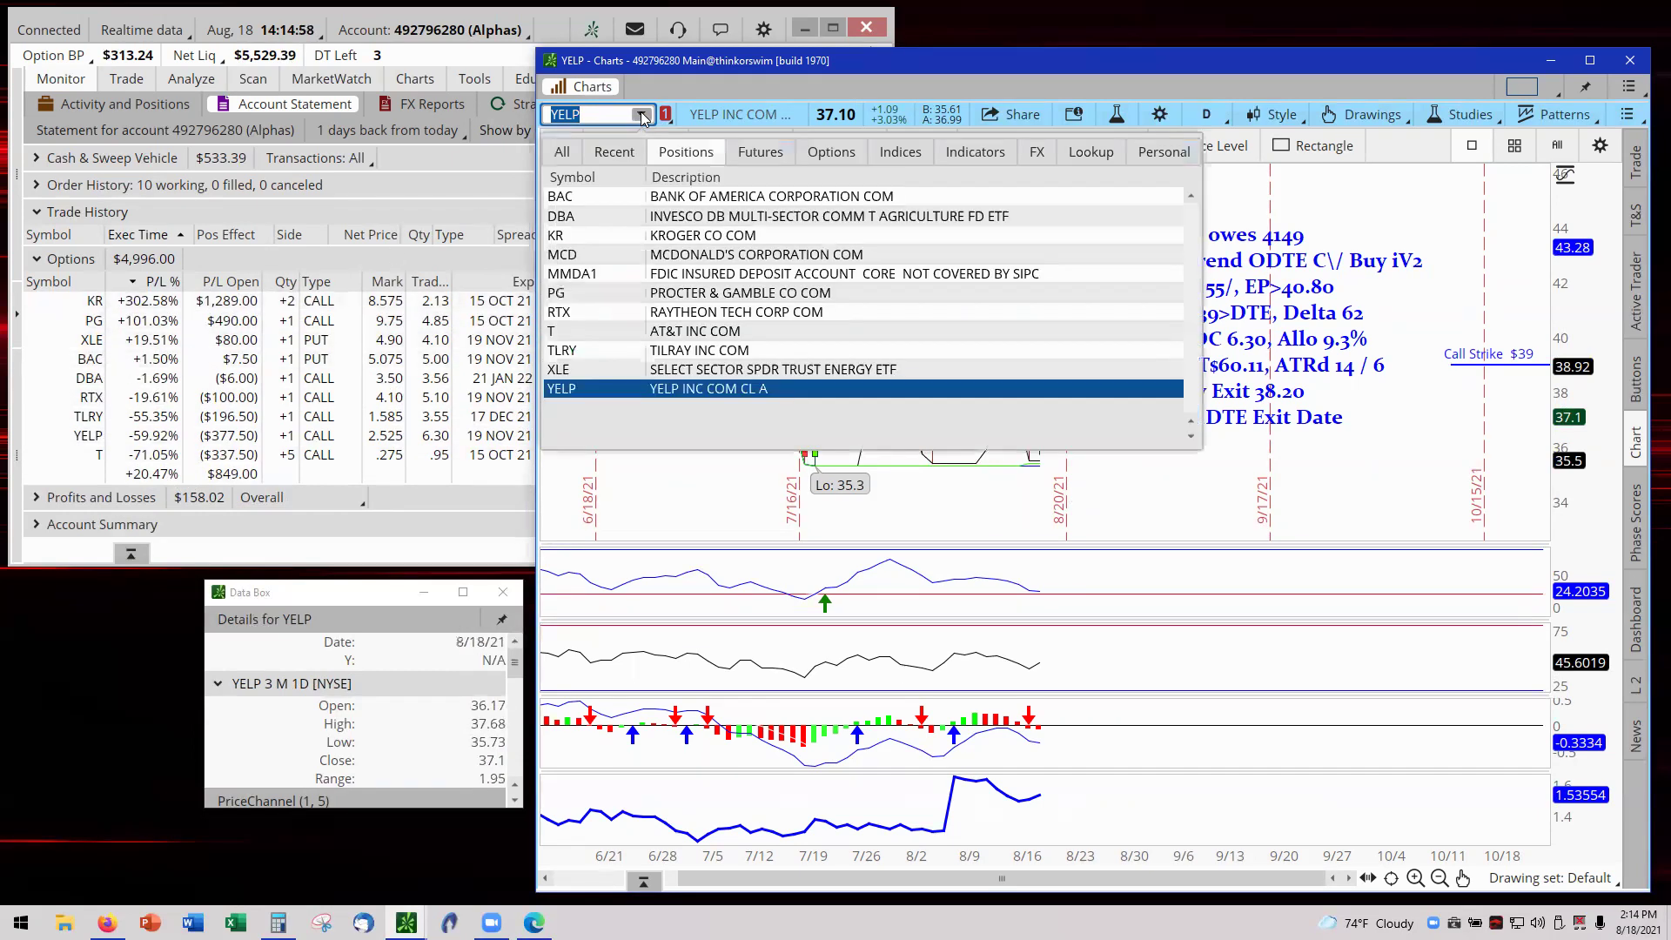
click(711, 376)
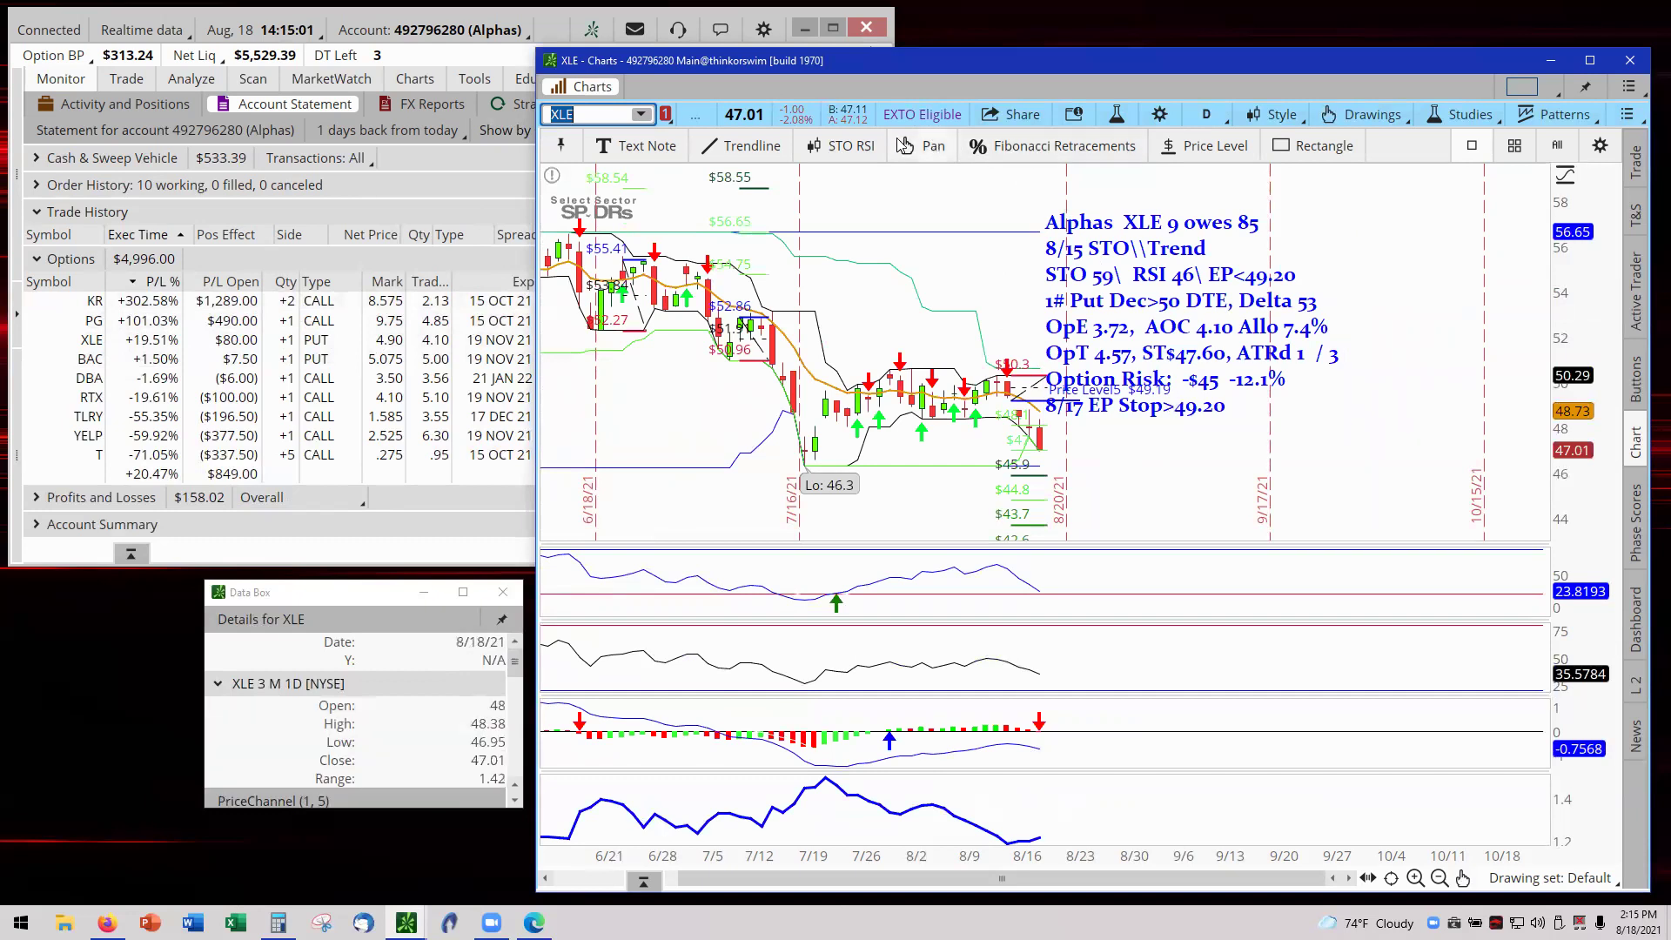
click(840, 146)
right_click(897, 259)
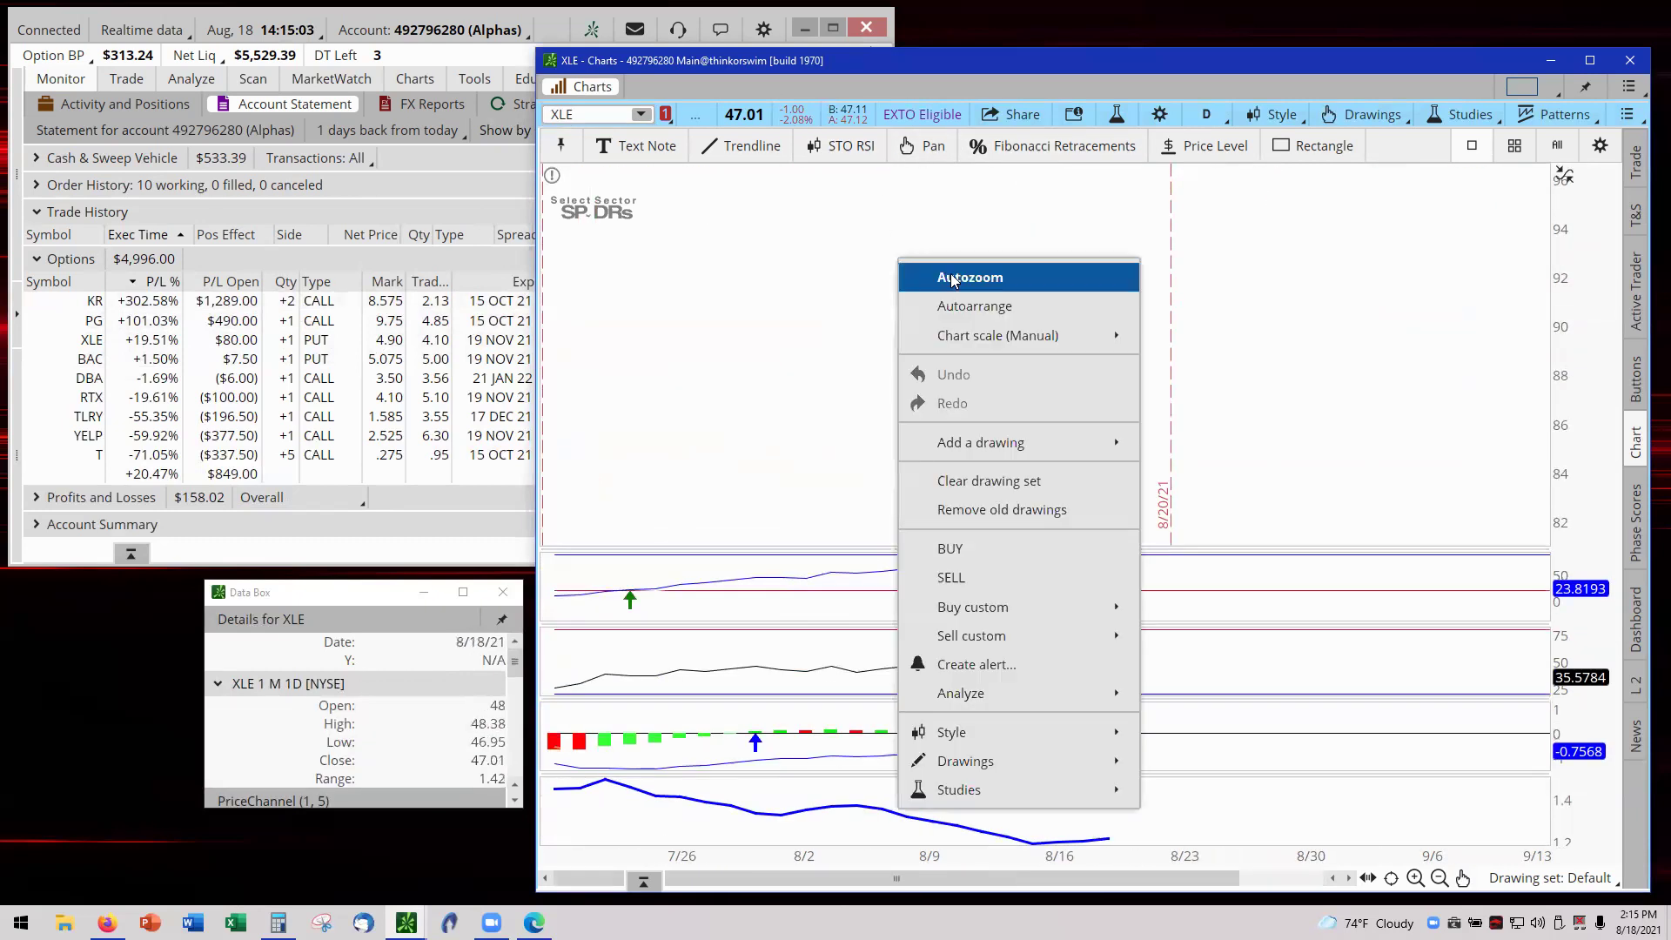
click(954, 279)
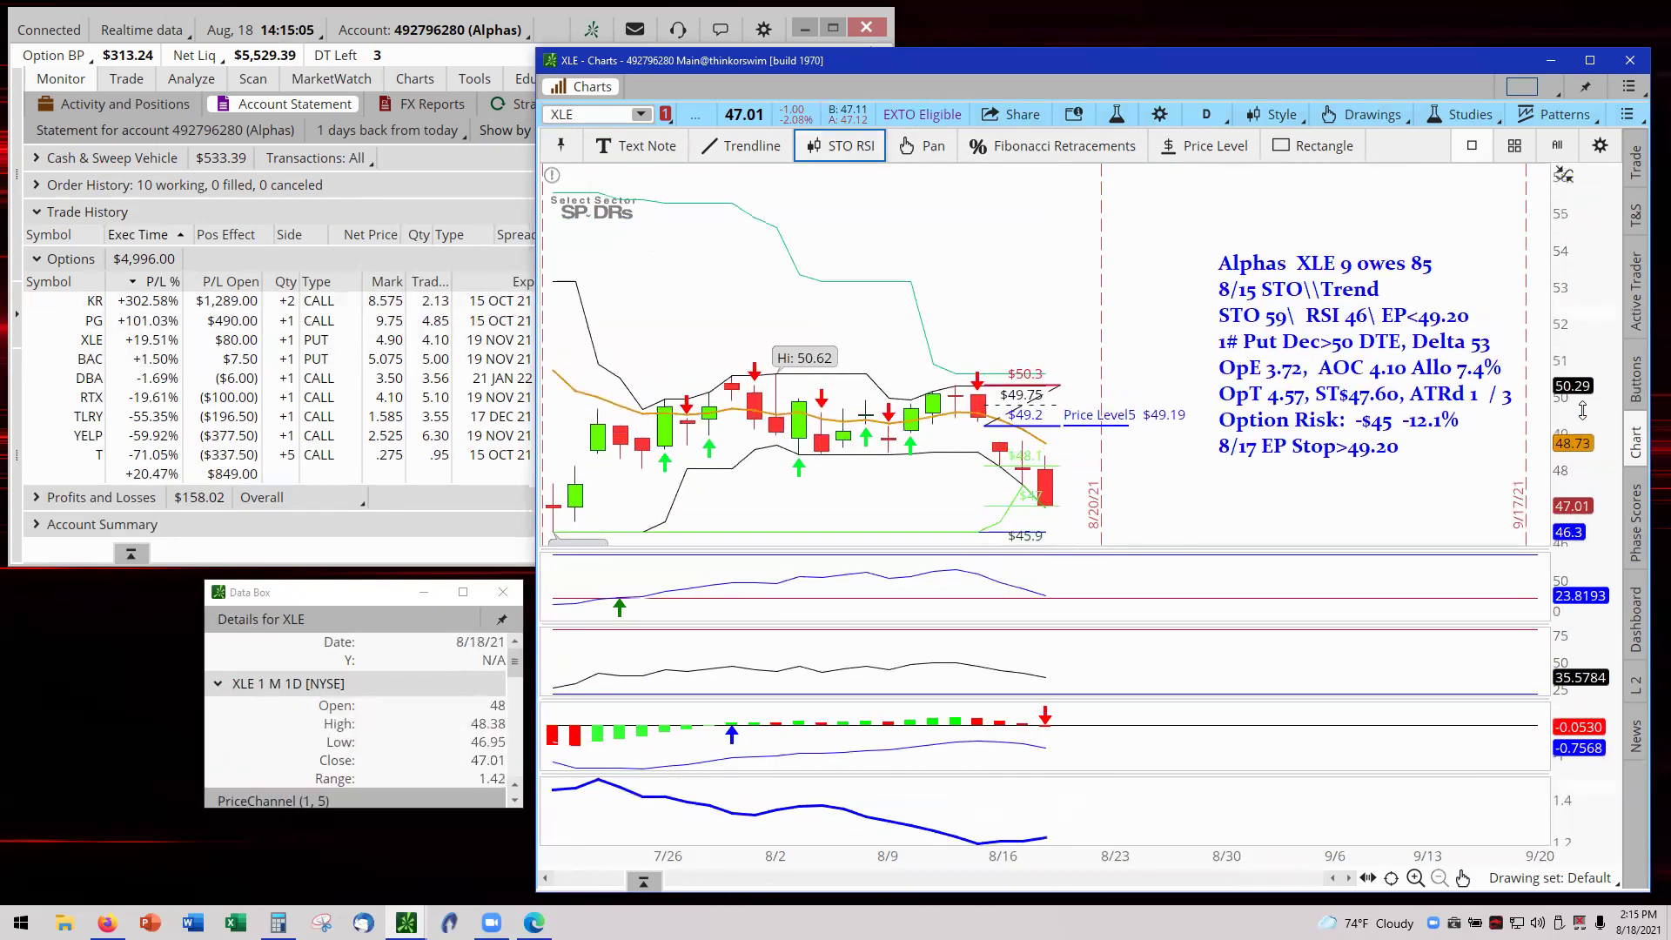
drag(1148, 493, 1003, 440)
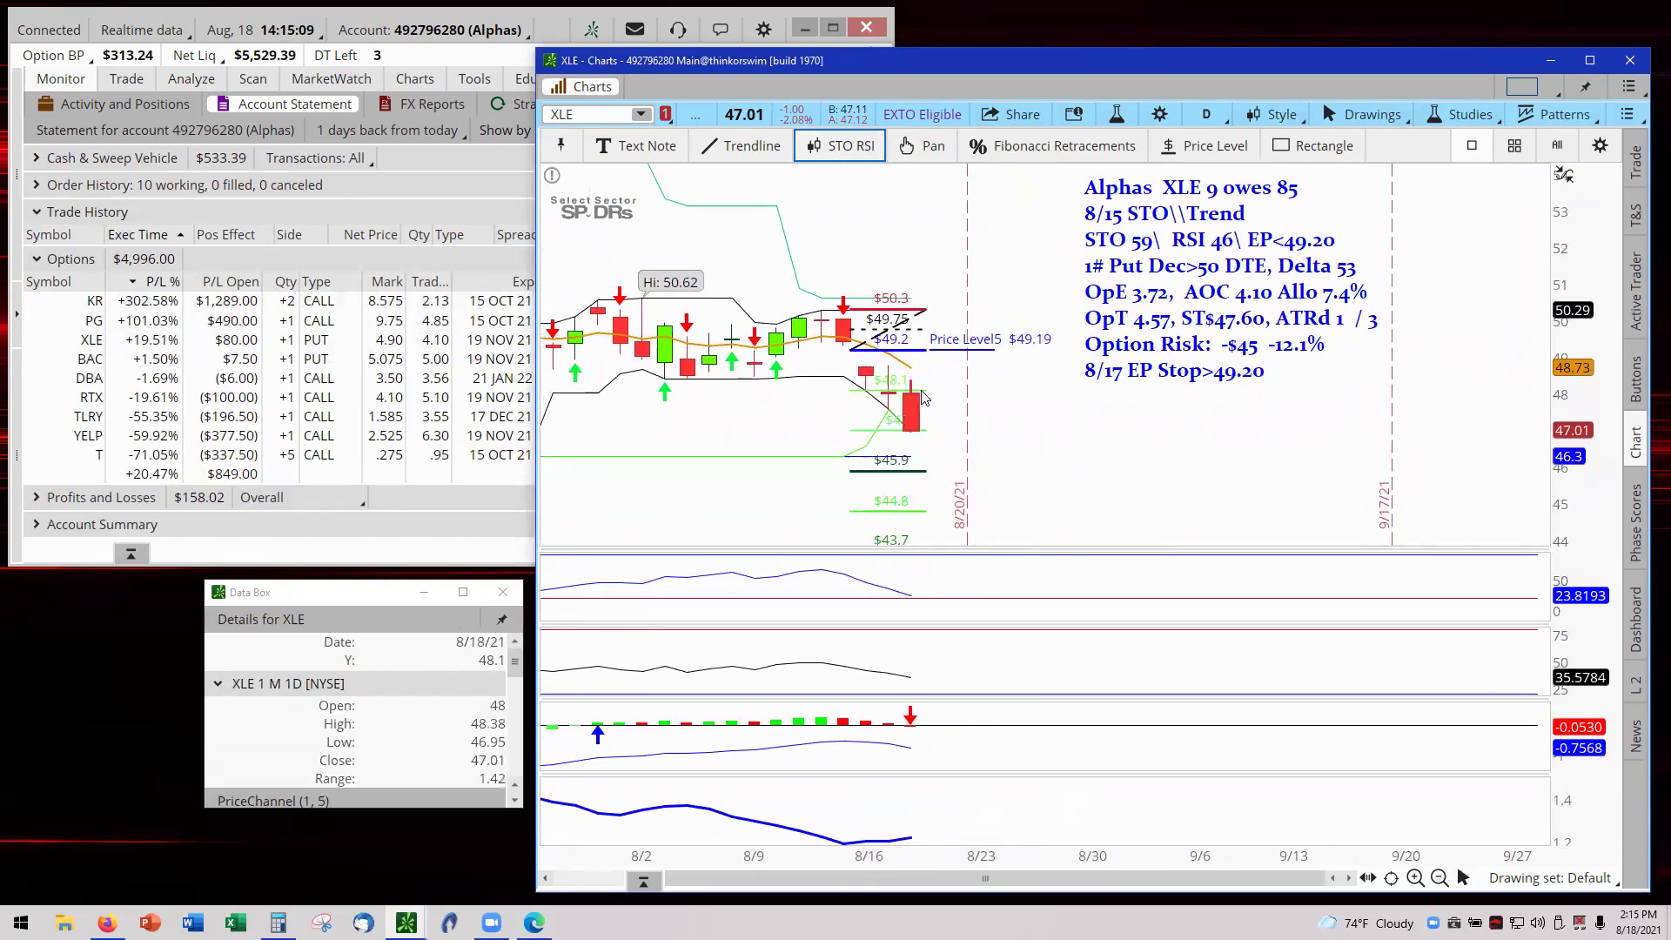
- Switch to Edge and show the title PDF for the August 18 2021 KR call
mouse_move(922, 393)
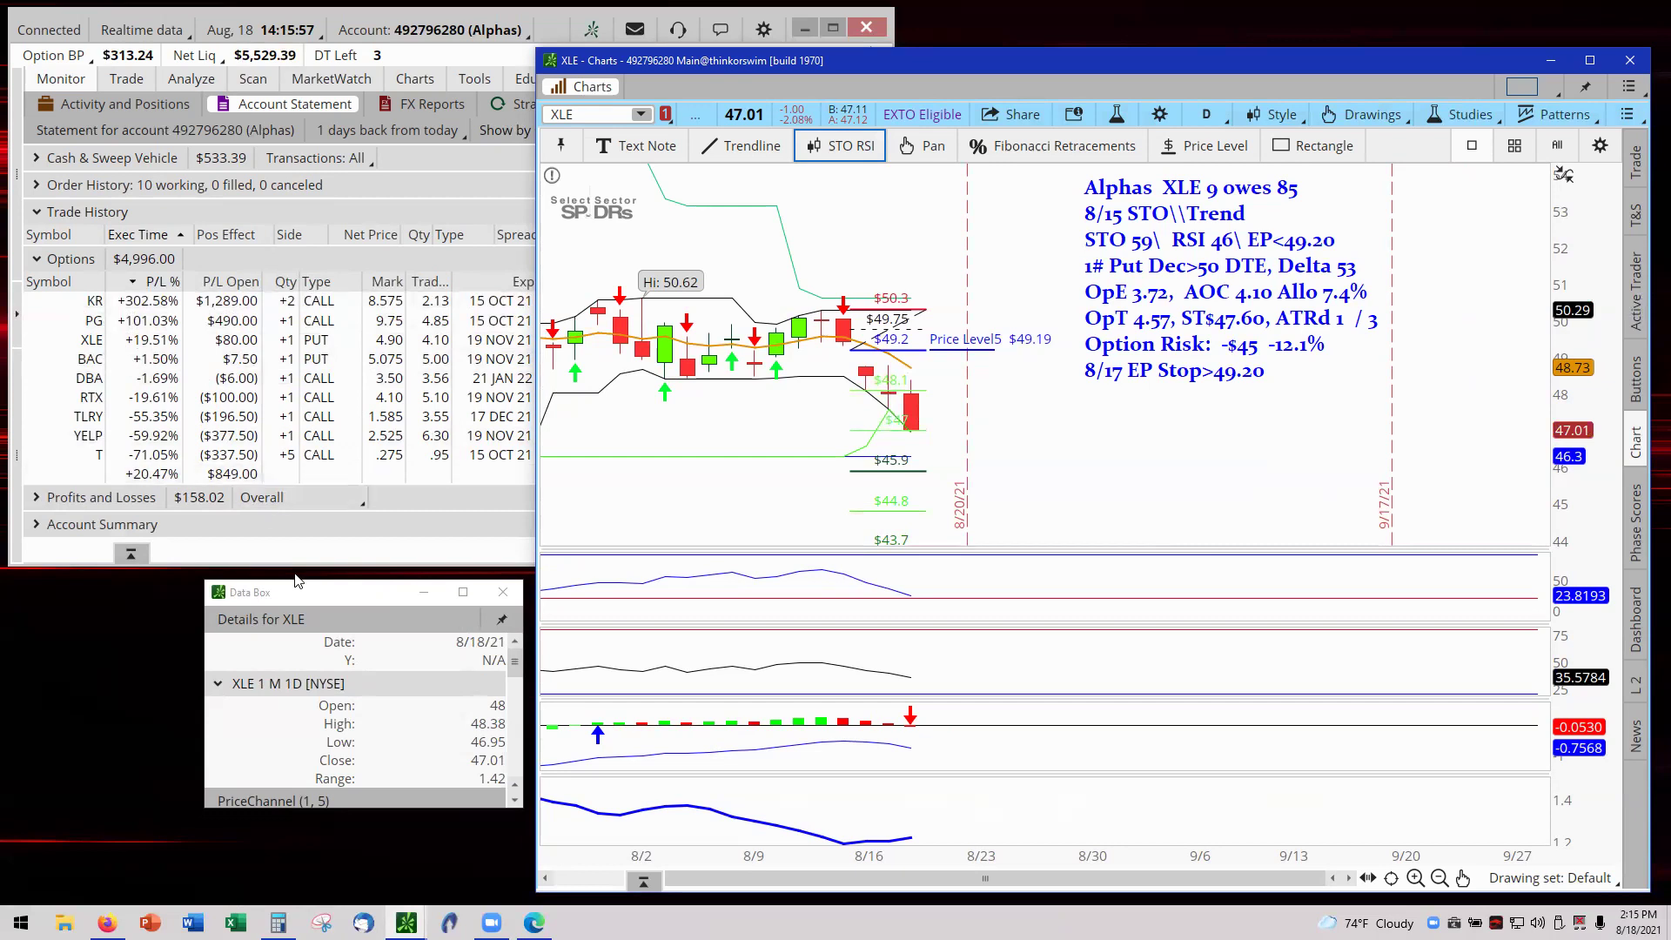
mouse_move(533, 921)
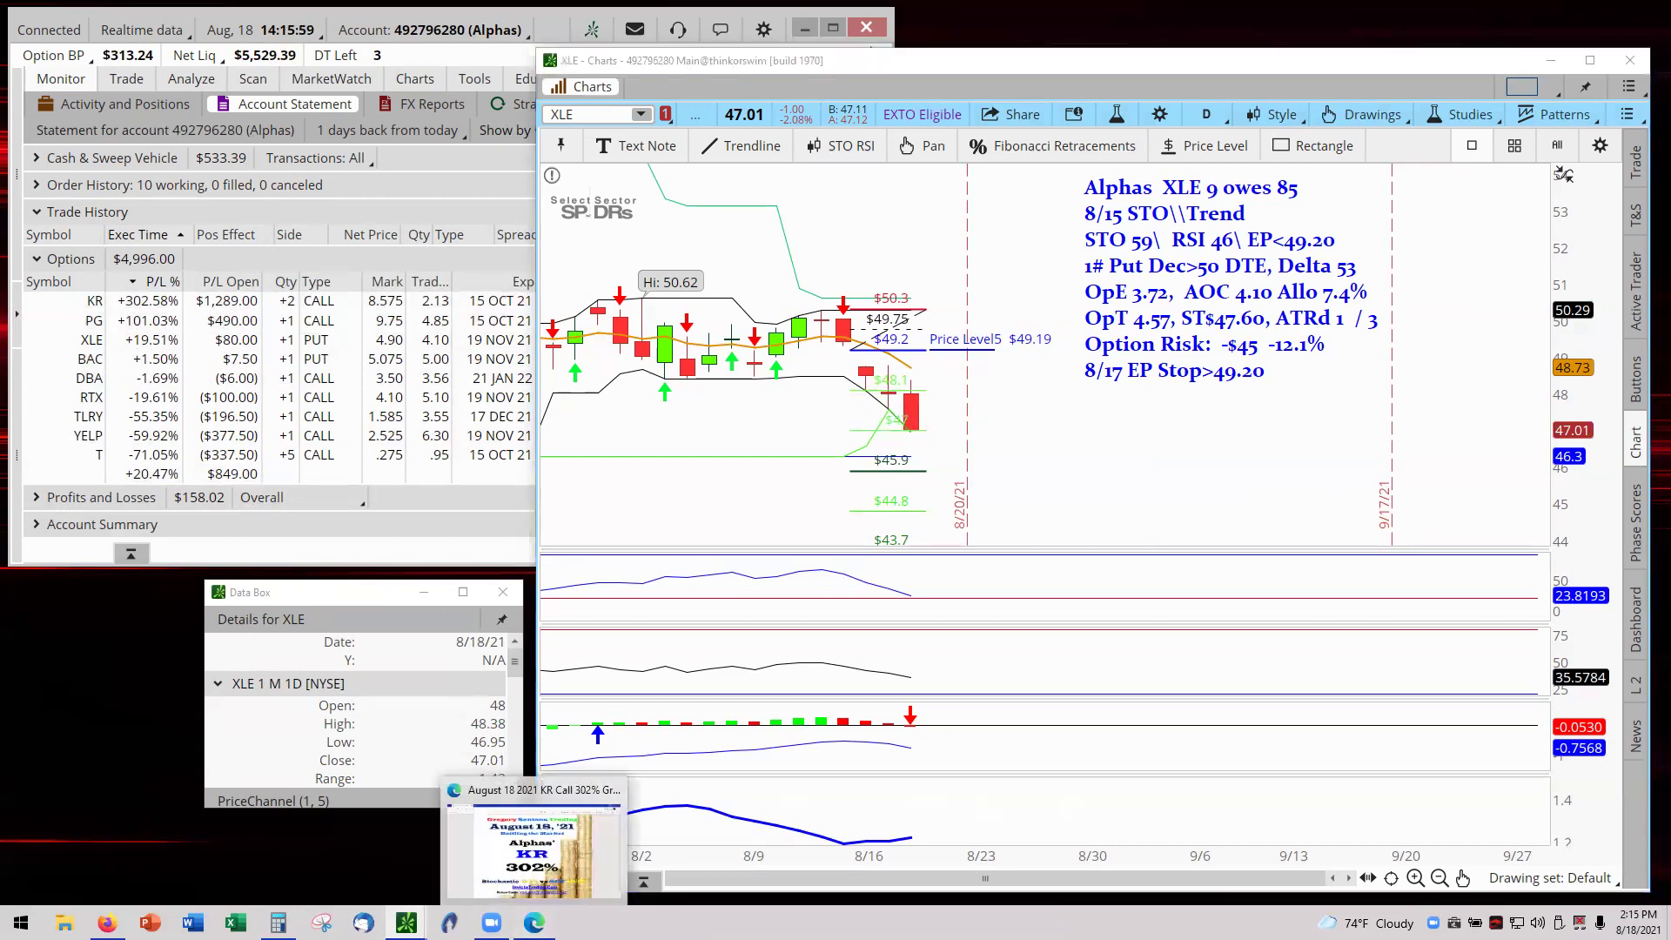
click(618, 777)
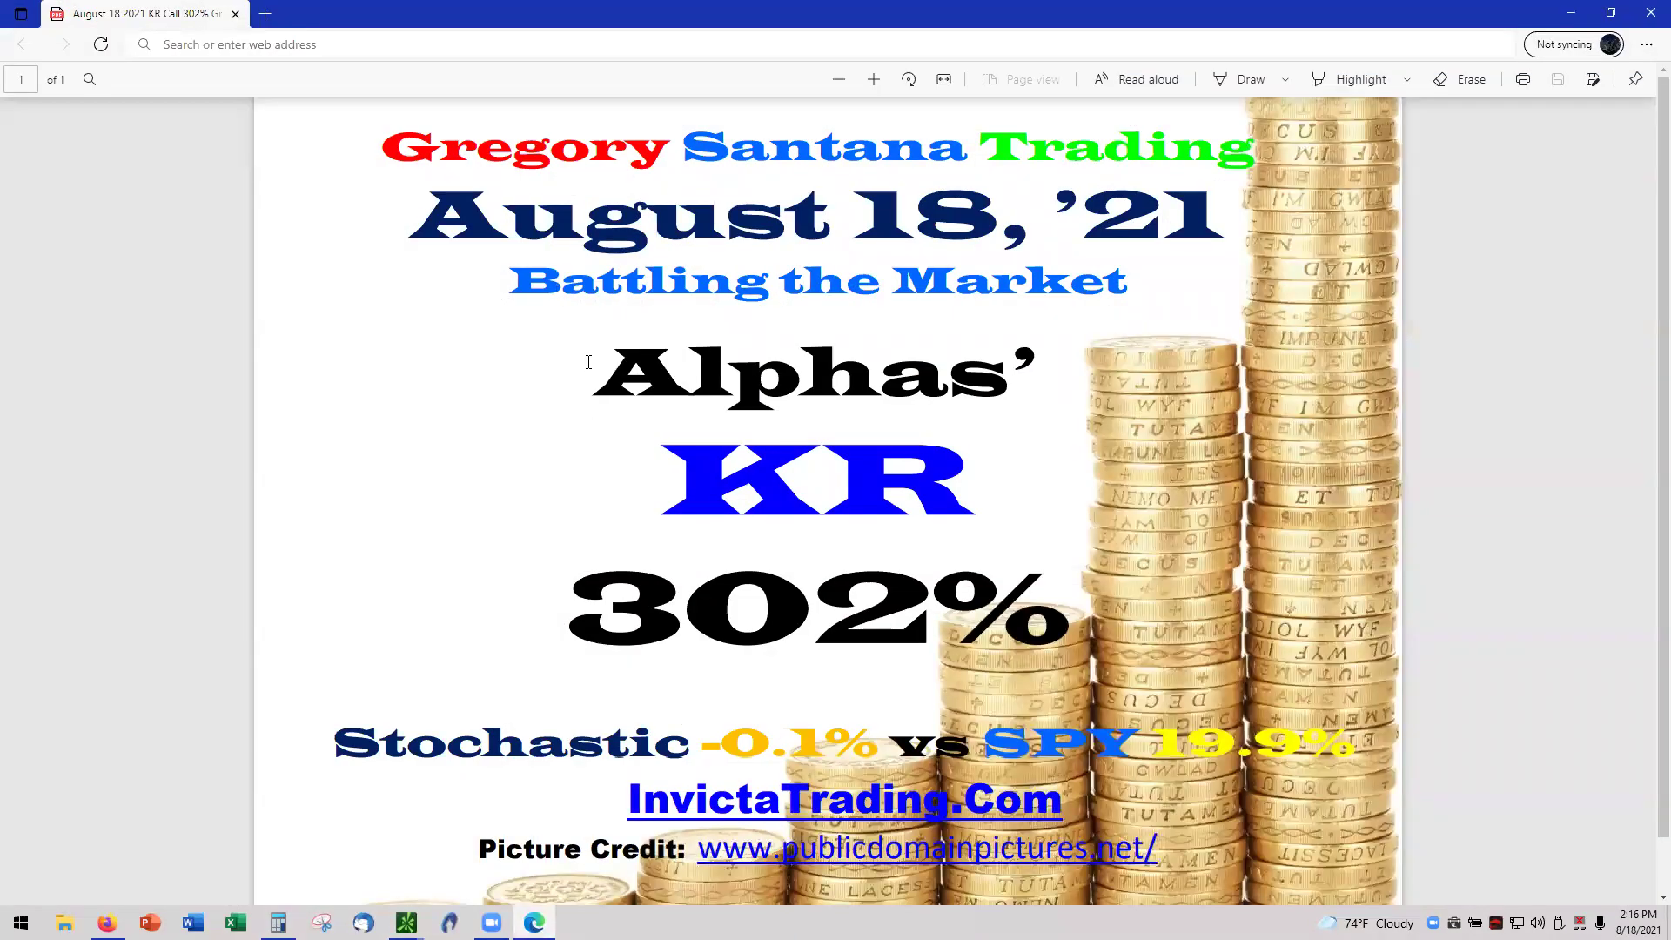